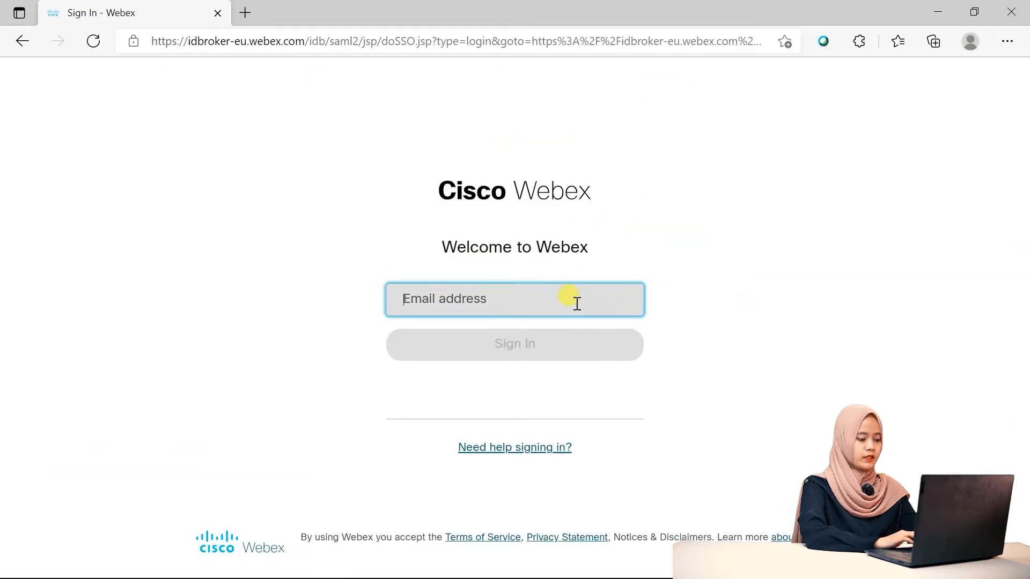
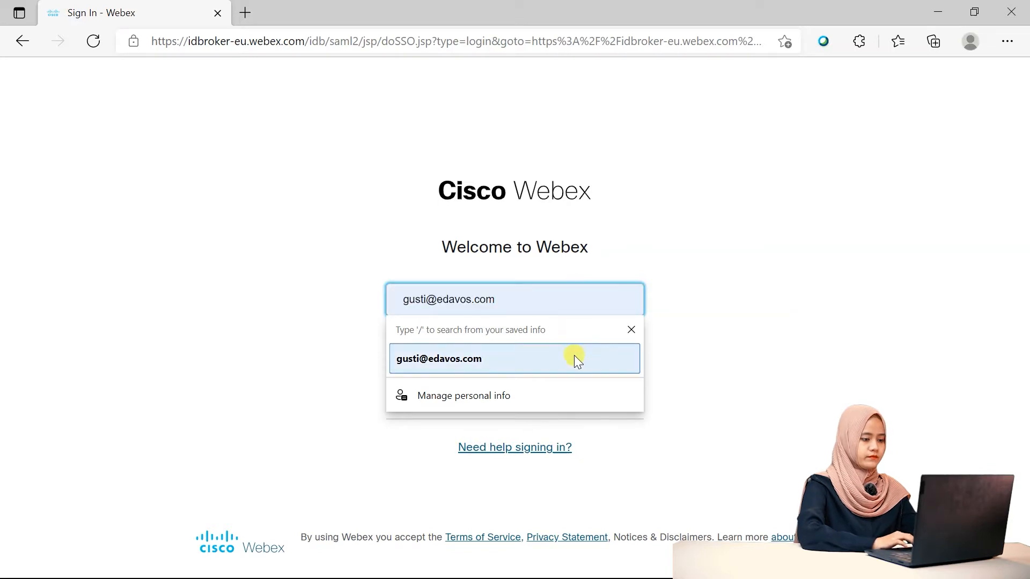
Sign in to Webex using the saved account e-mail address from autofill.
click(574, 355)
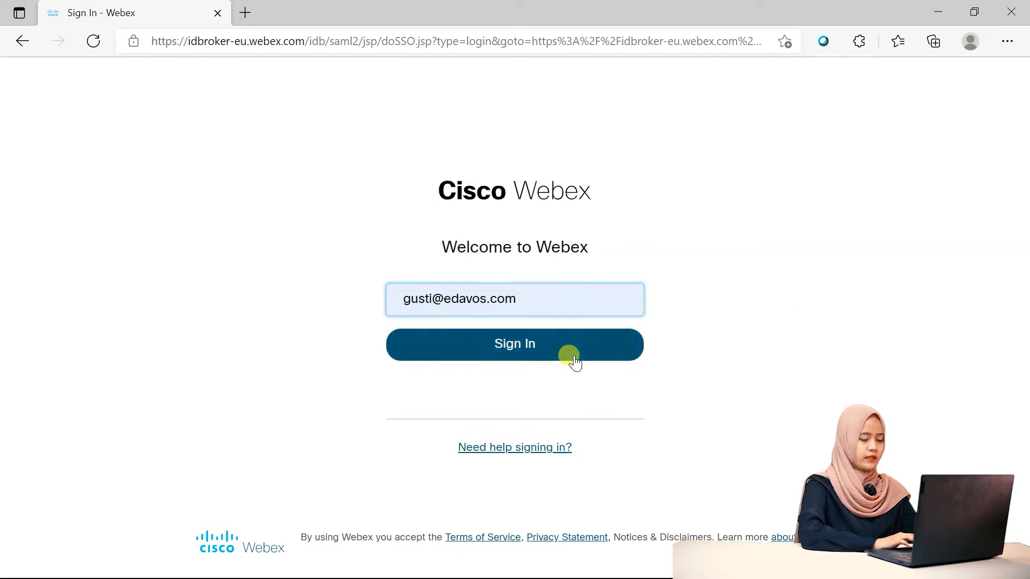
click(574, 357)
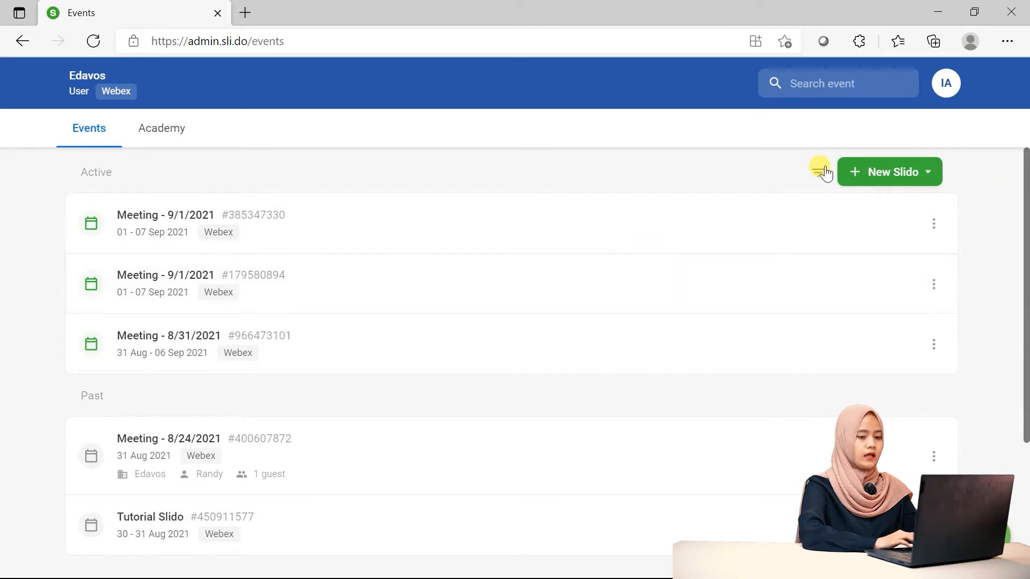
Preview the new Slido options, then open the Tutorial Slido event from the list.
click(873, 178)
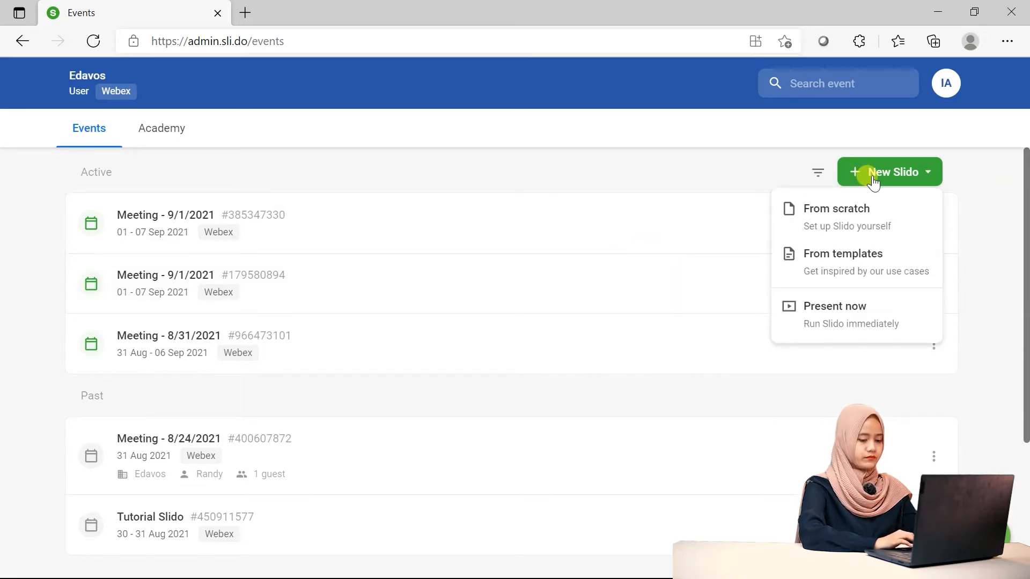
click(705, 169)
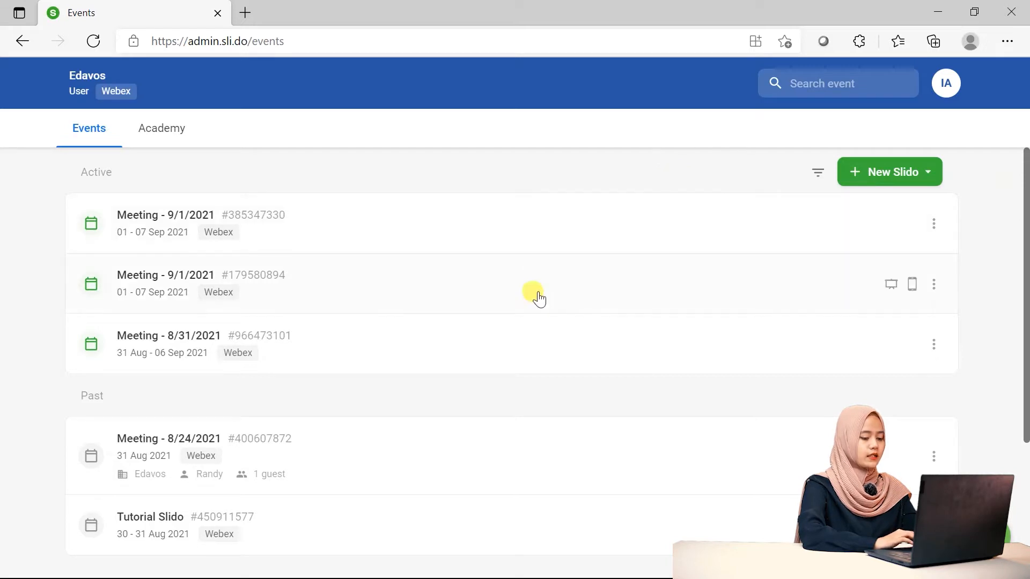
scroll(538, 296, down, 2)
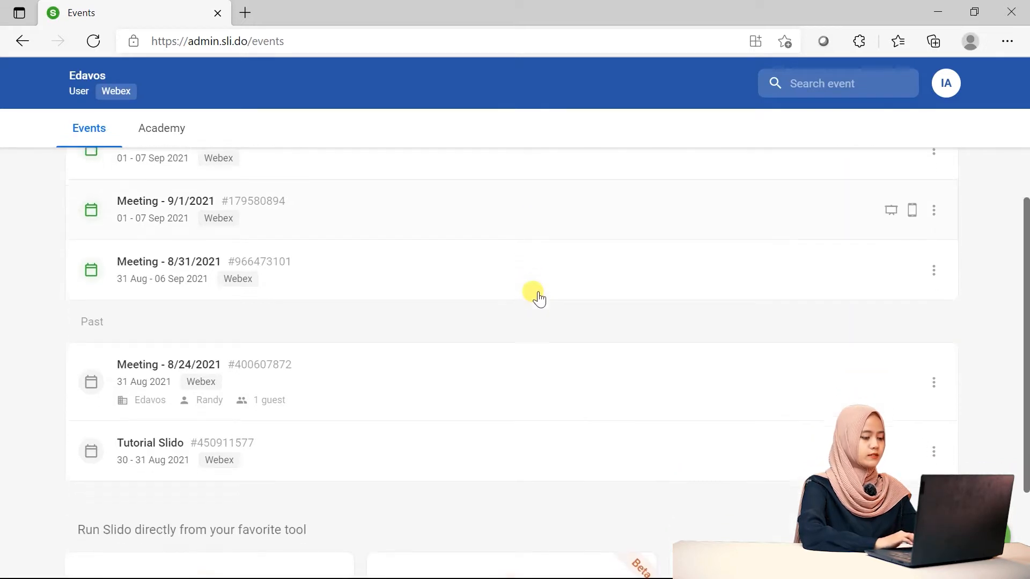
click(346, 449)
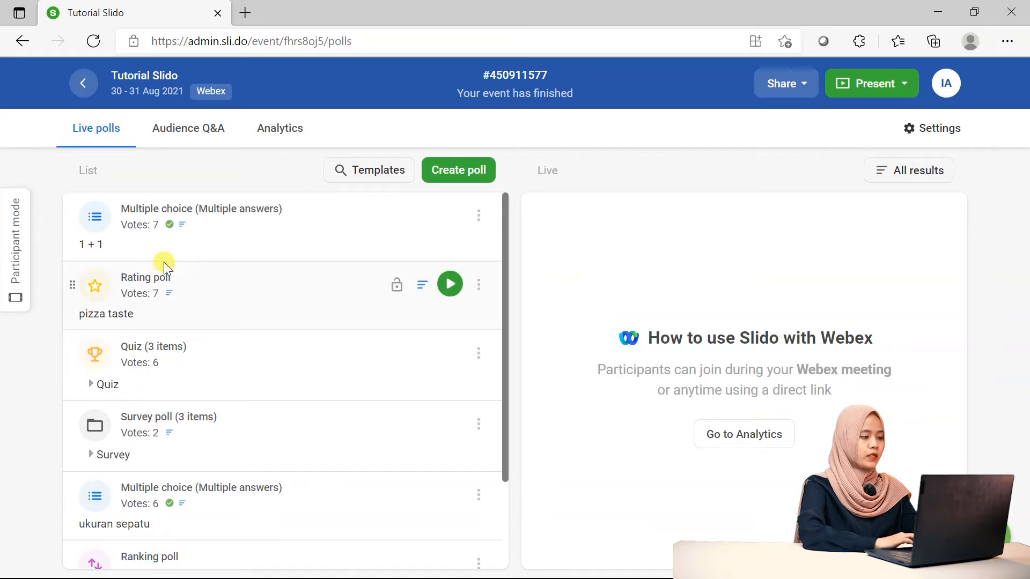
Review the Tutorial Slido event's analytics overview and its Export options.
click(284, 131)
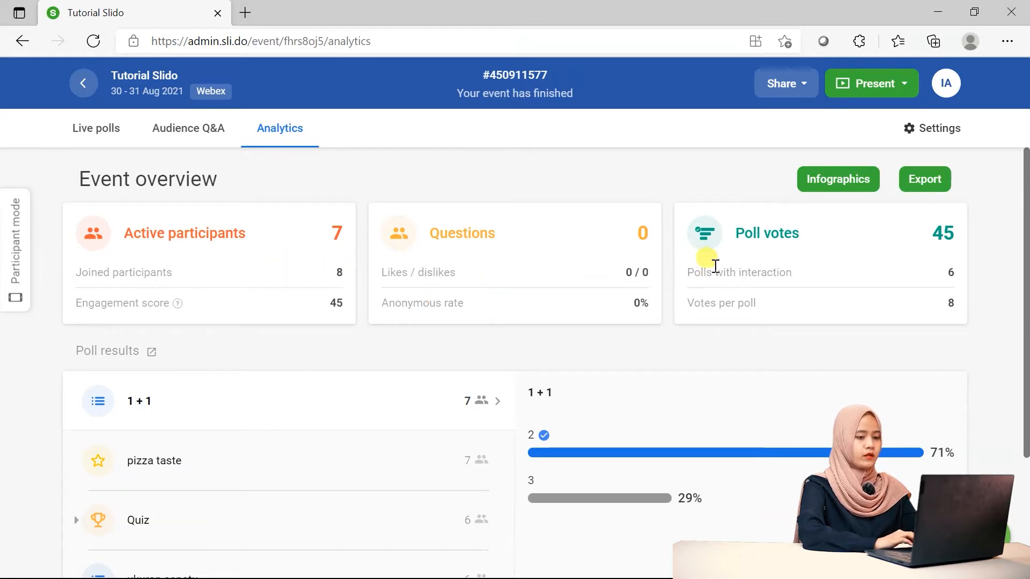
scroll(700, 380, down, 1)
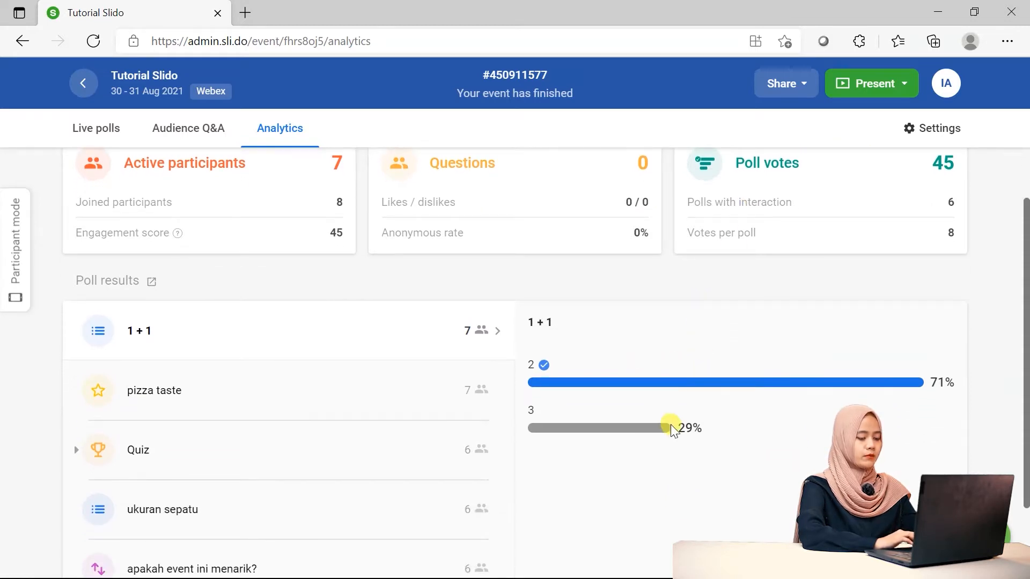
scroll(687, 436, up, 1)
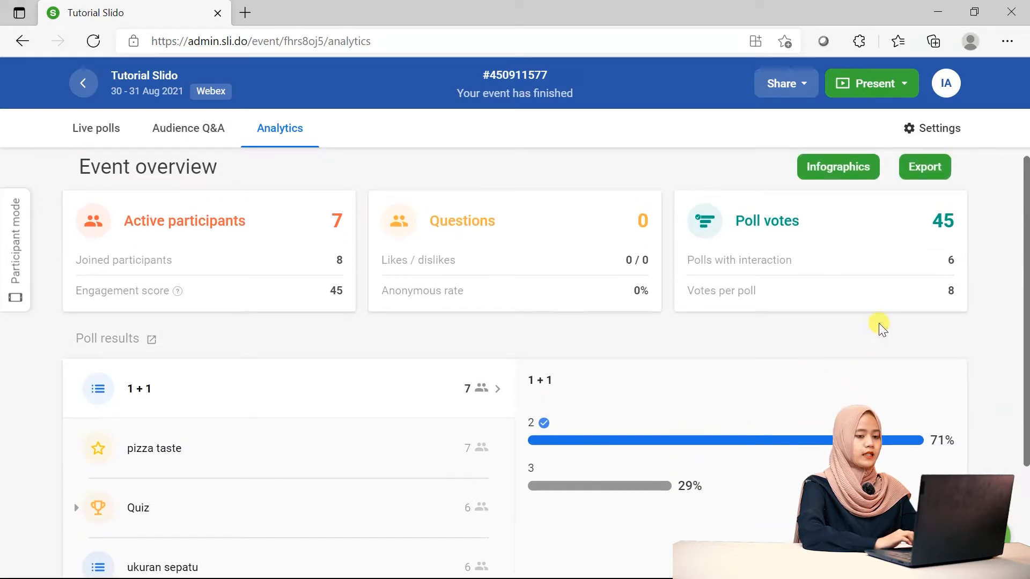
scroll(881, 326, up, 1)
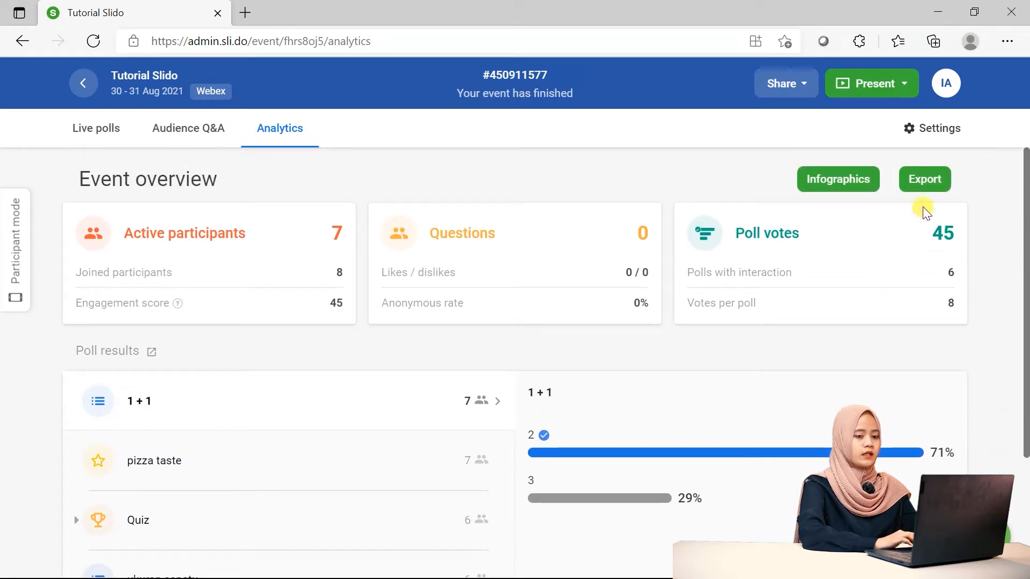
click(926, 188)
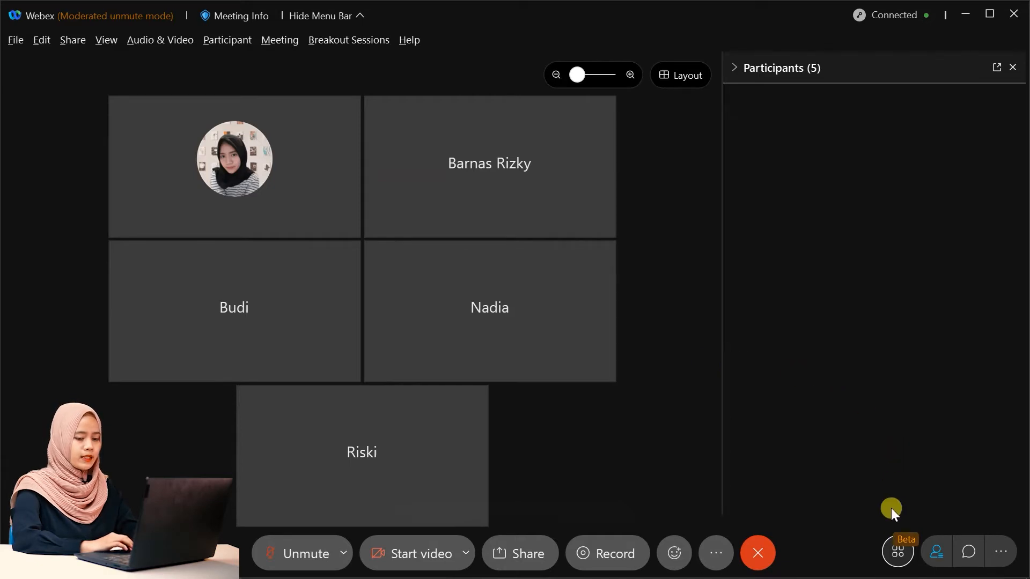
Launch Slido (Polling and Q&A) from the meeting's apps and browse the poll types.
click(897, 549)
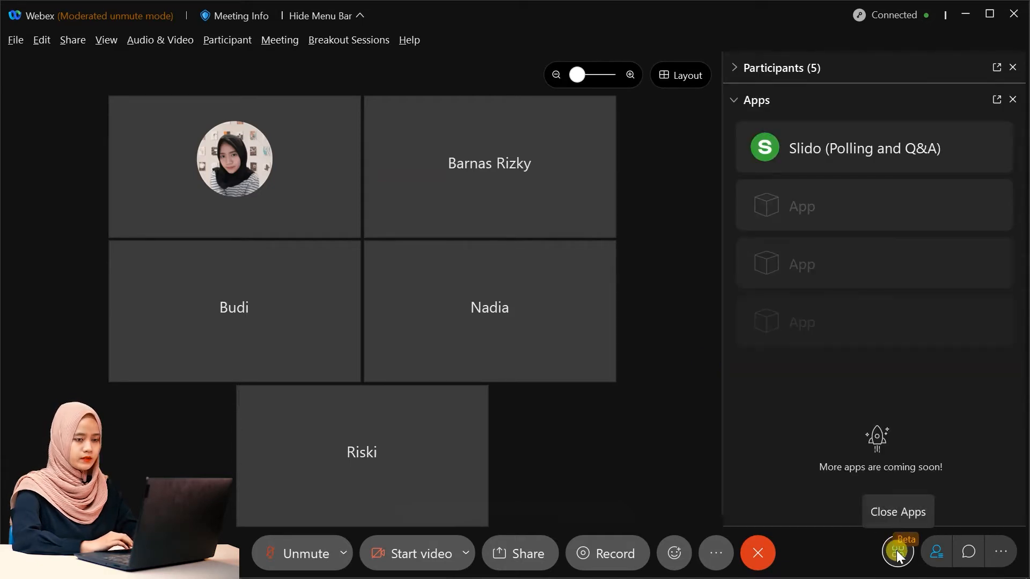
click(925, 147)
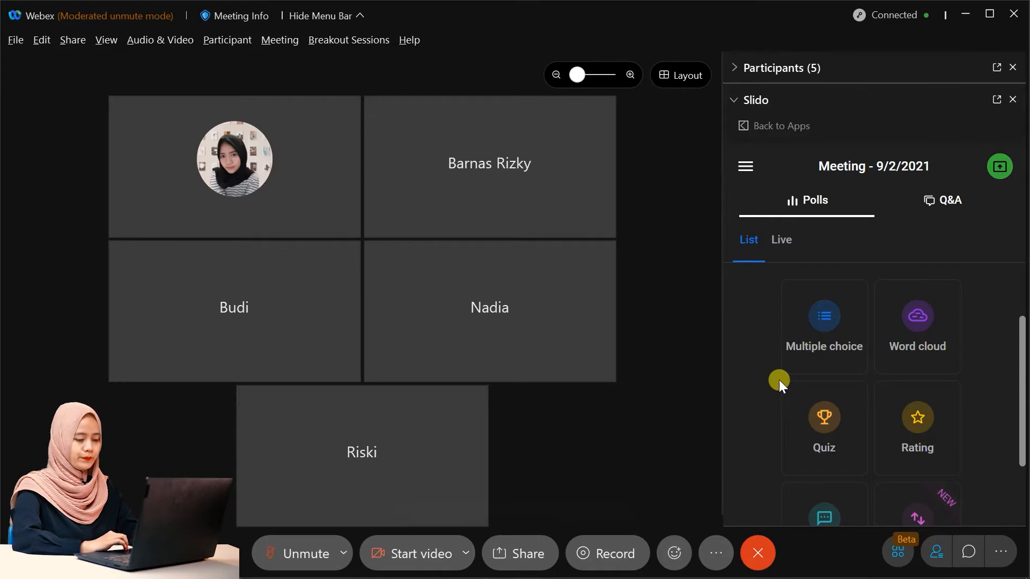
scroll(779, 380, down, 1)
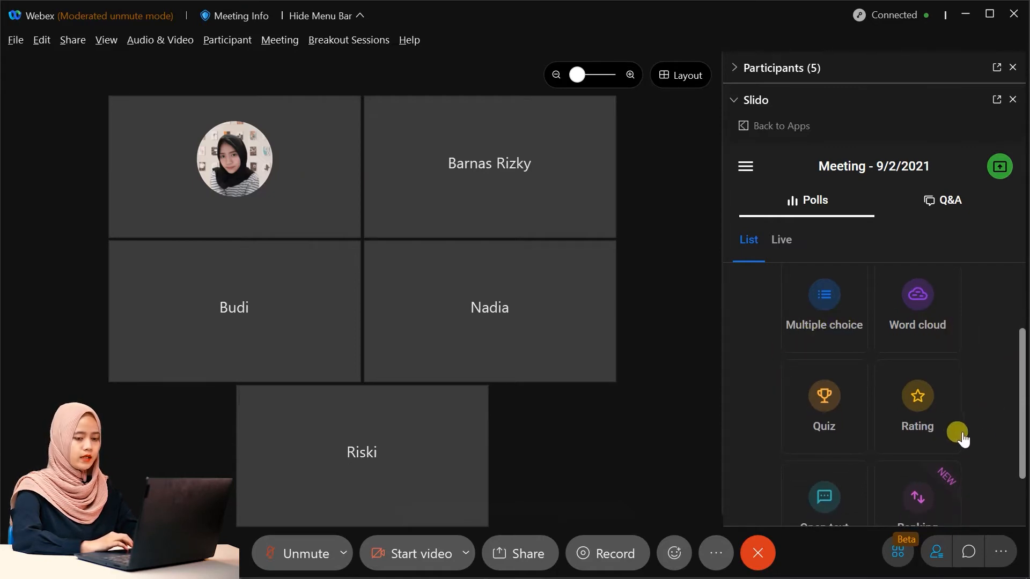
scroll(982, 437, down, 2)
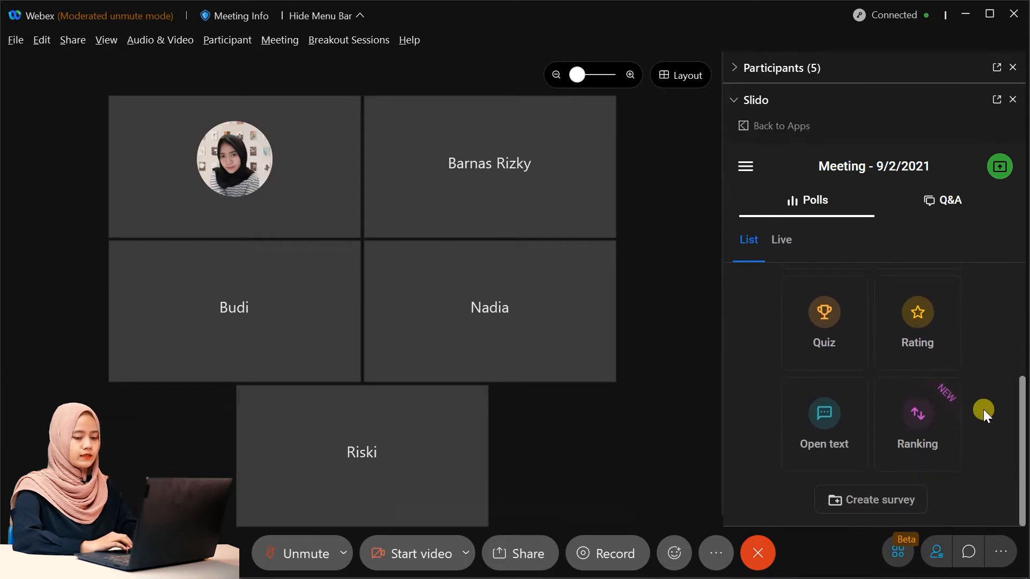
scroll(989, 410, up, 2)
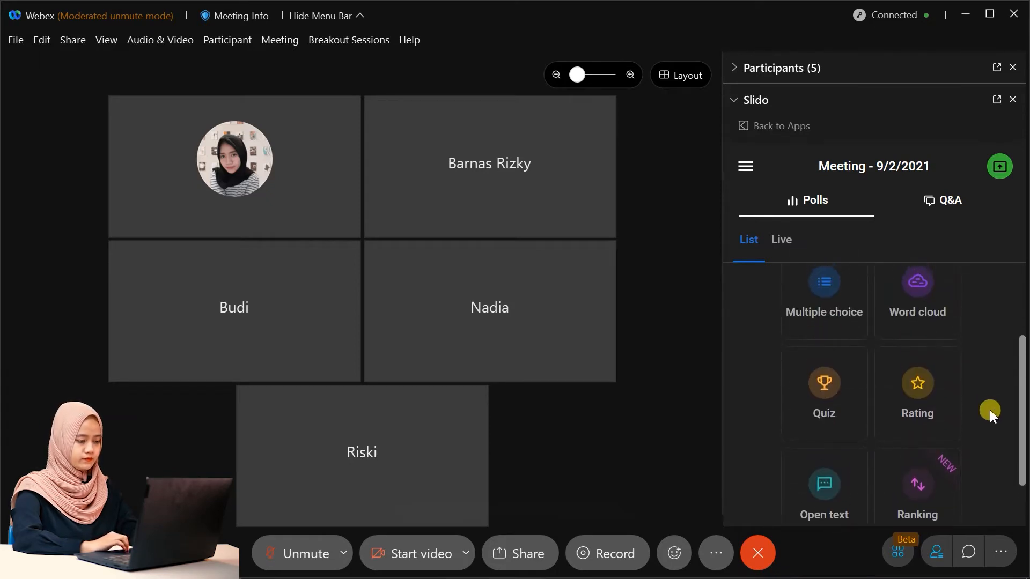
scroll(990, 410, up, 1)
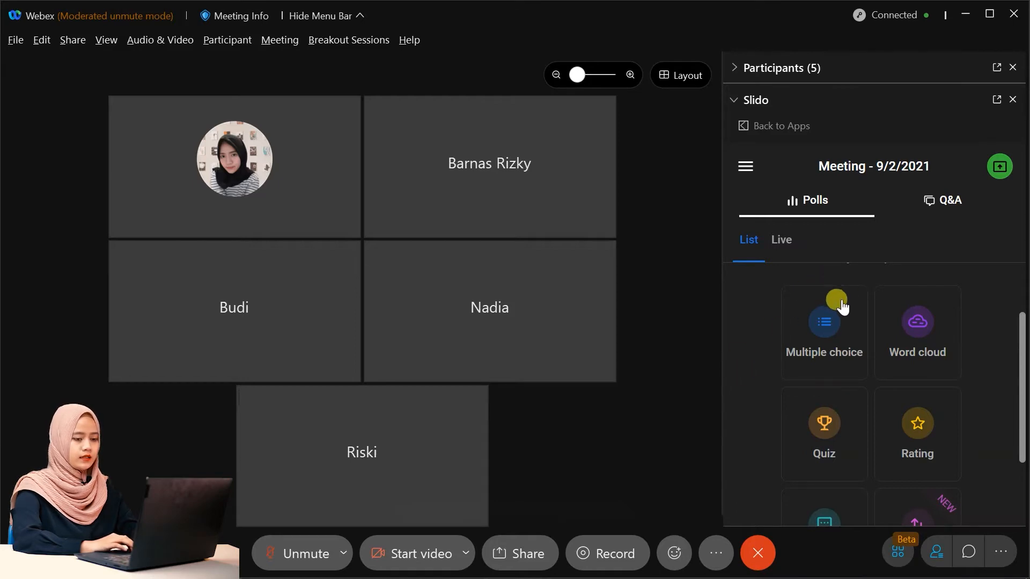
Start a multiple choice poll asking 'apa warna kesukaan kamu?' with first option biru.
click(835, 327)
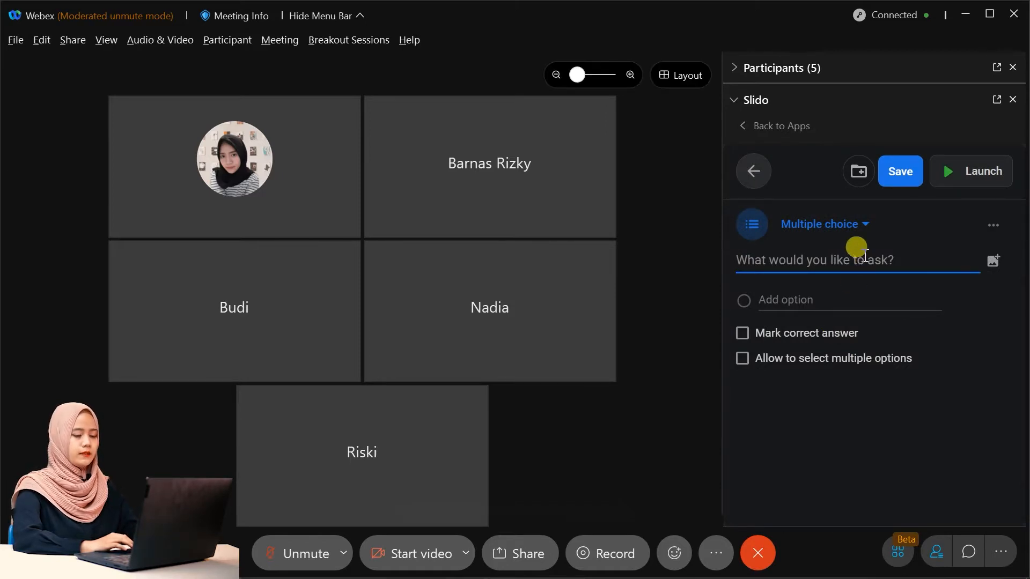
text(apa )
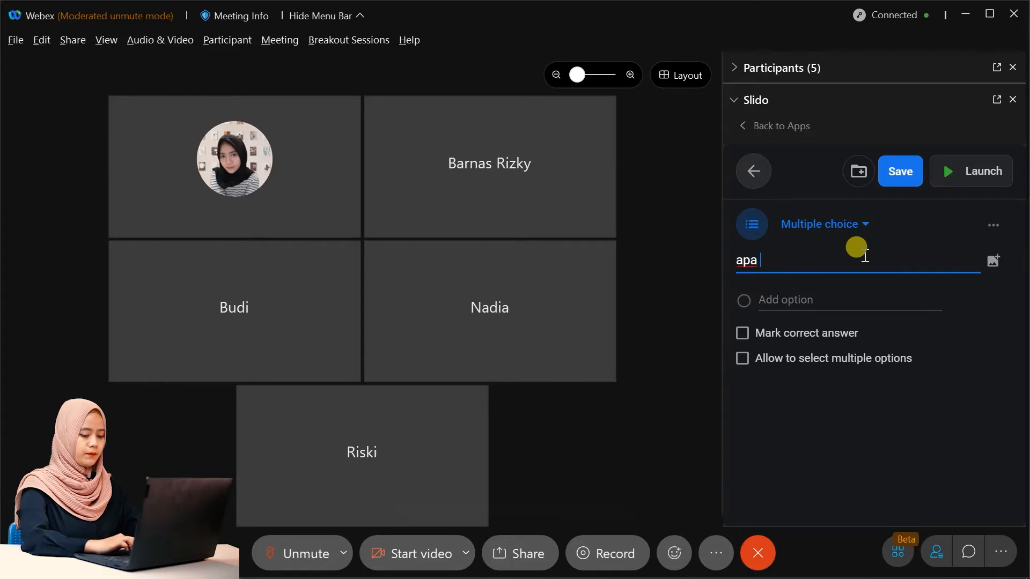
text(warna ke)
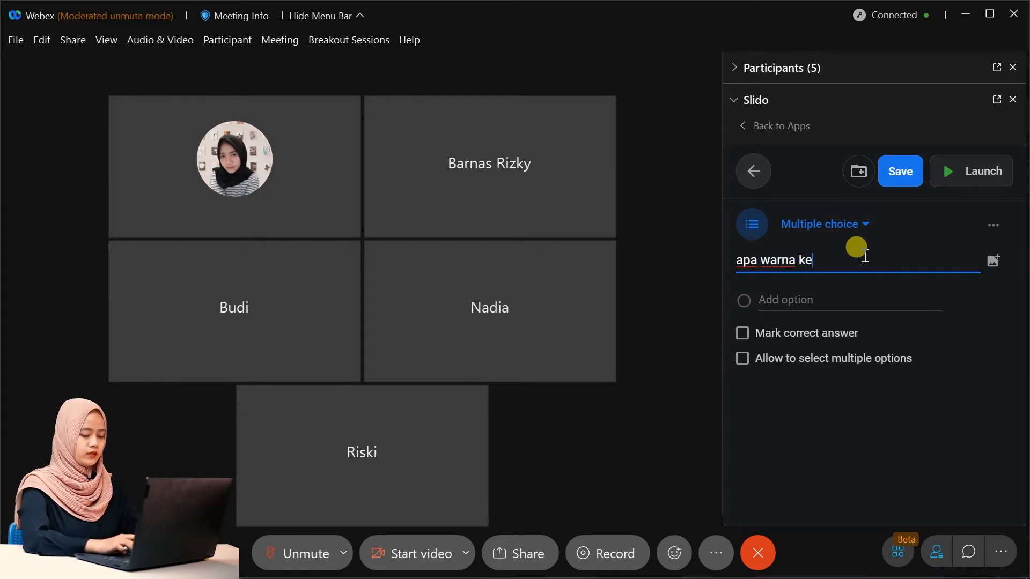
text(sukaan kamu?)
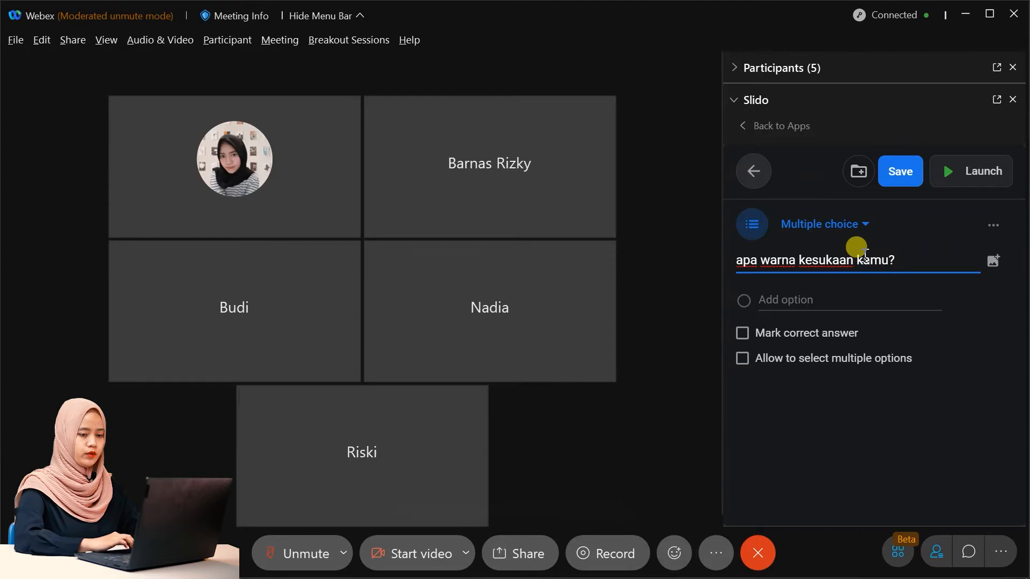
click(860, 295)
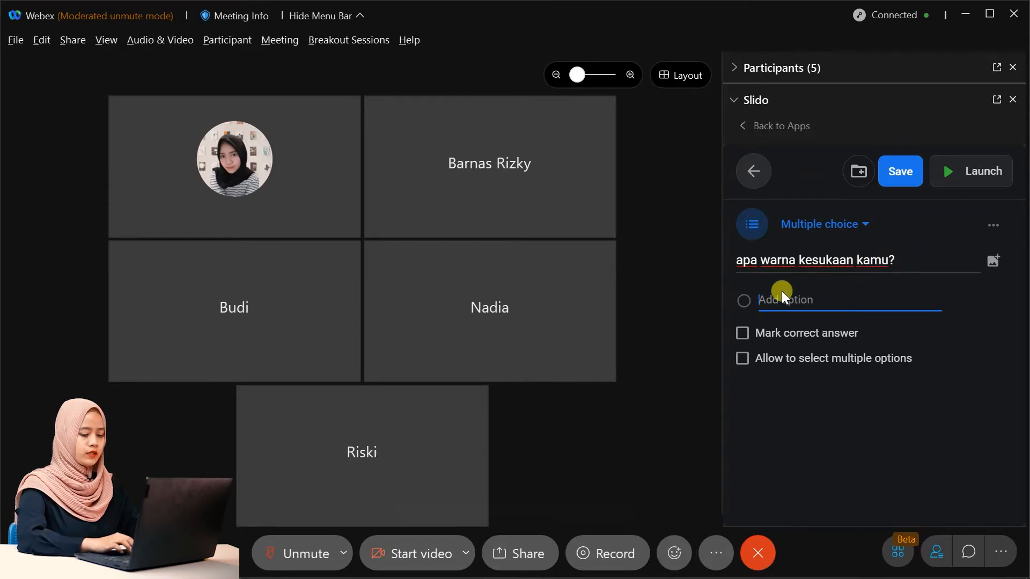
text(bri)
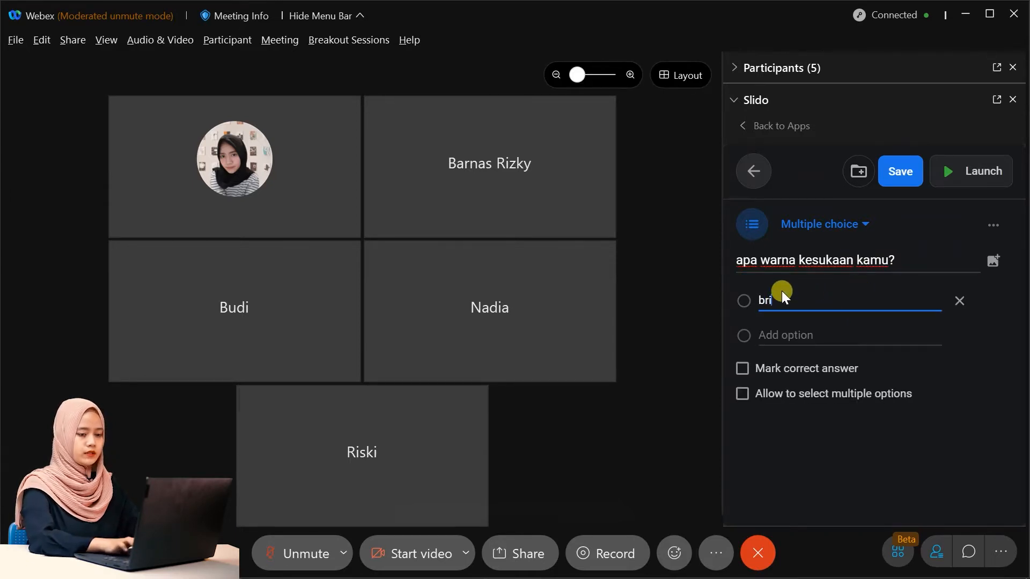
text(ru)
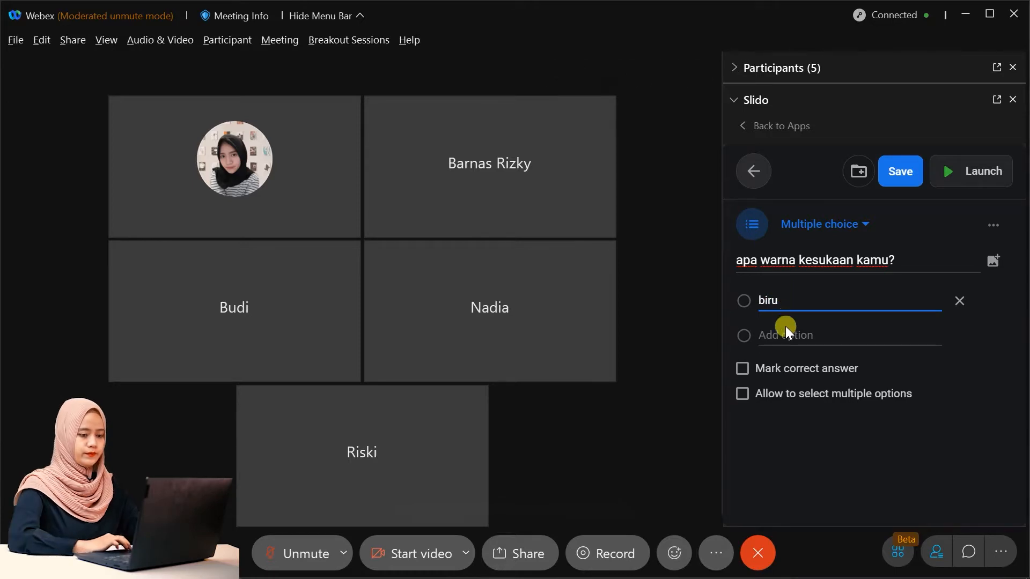
Add options merah, kuning and hijau, allow multiple selections, and launch the poll.
click(786, 331)
text(merah)
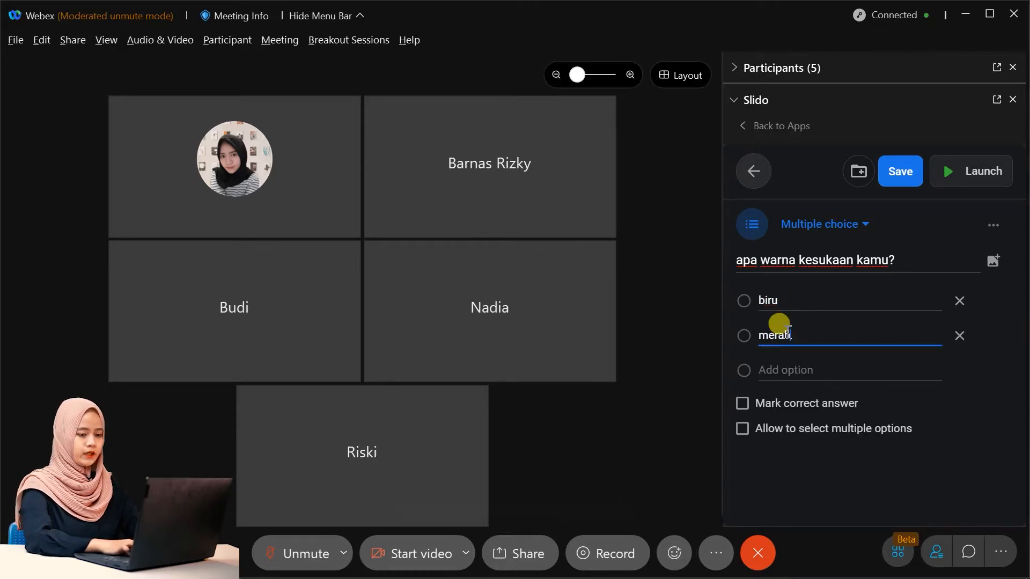
click(786, 372)
text(k)
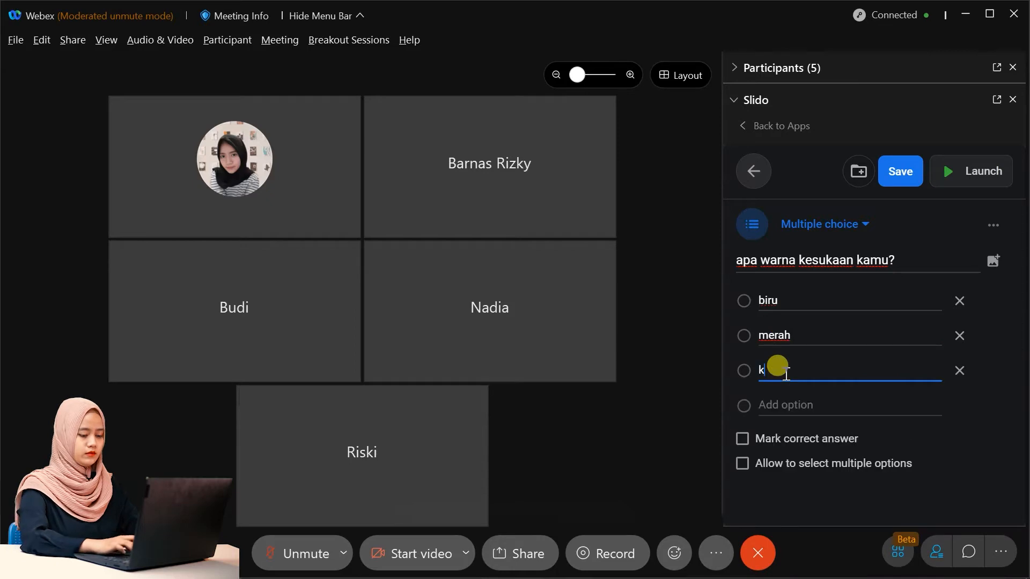
text(uning)
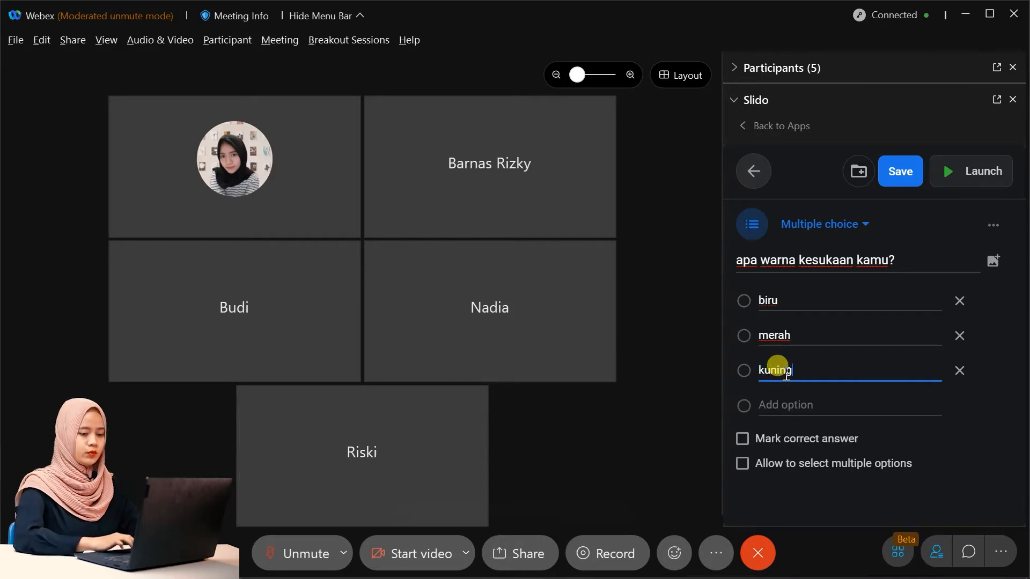
click(788, 406)
text(hijau)
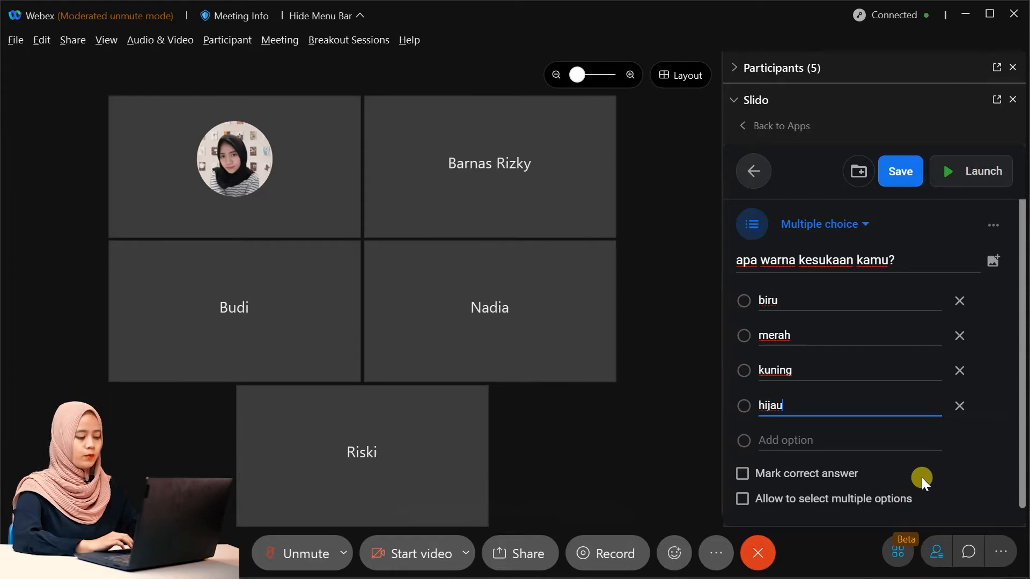
click(889, 504)
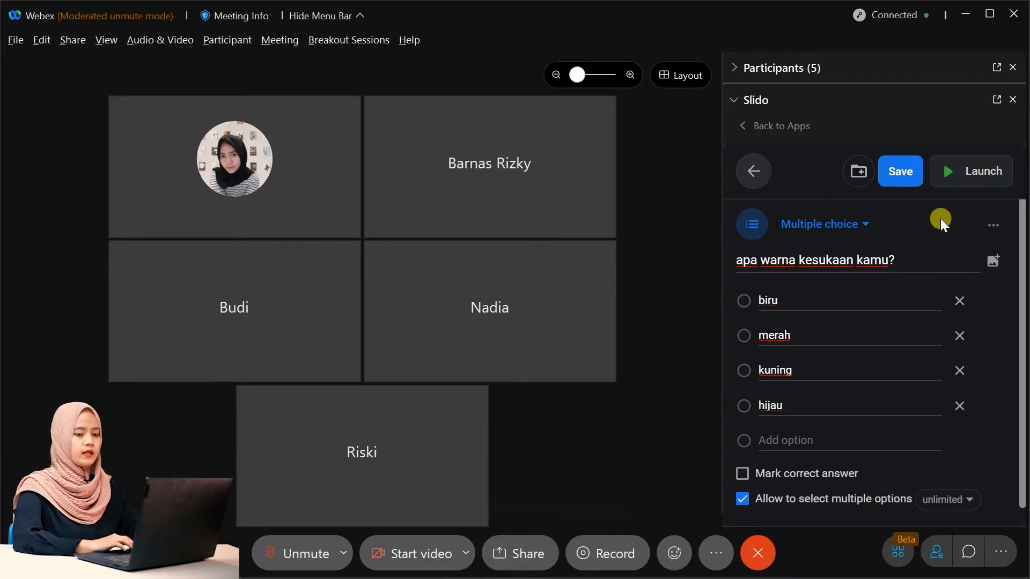
click(959, 180)
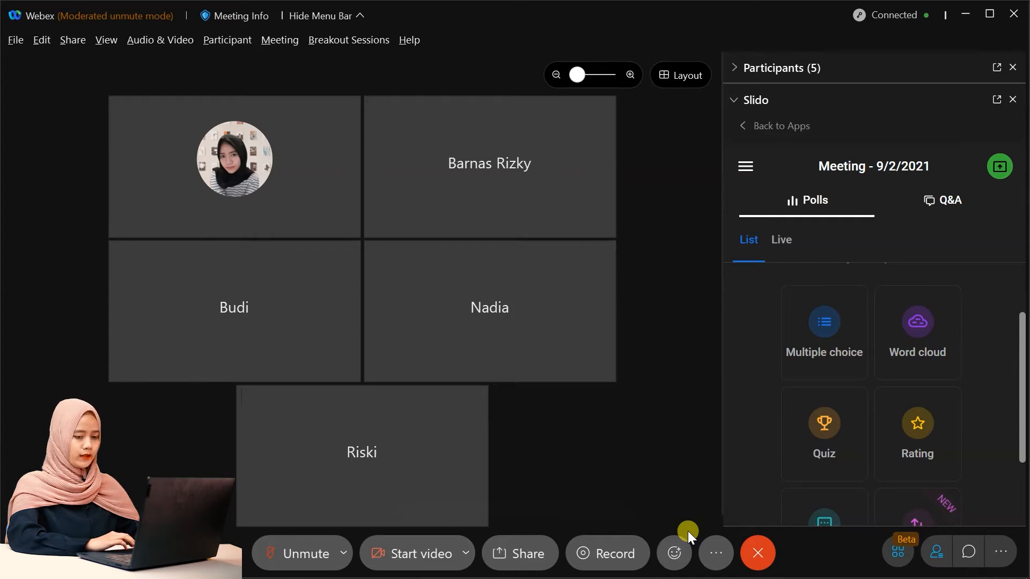
Create a word cloud poll 'berasal dari makah kamu?' with multiple answers disabled.
click(936, 329)
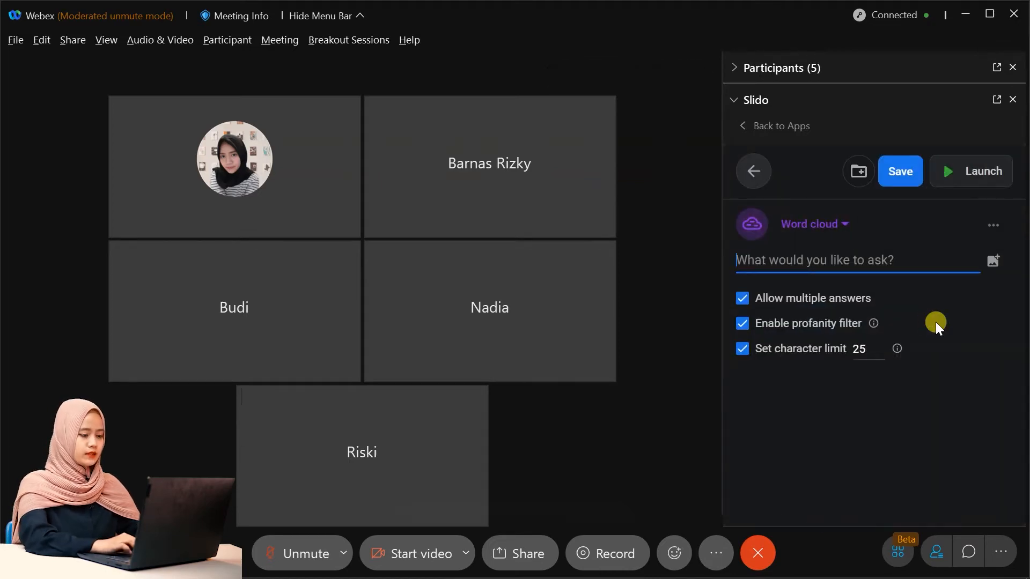
text(berasa)
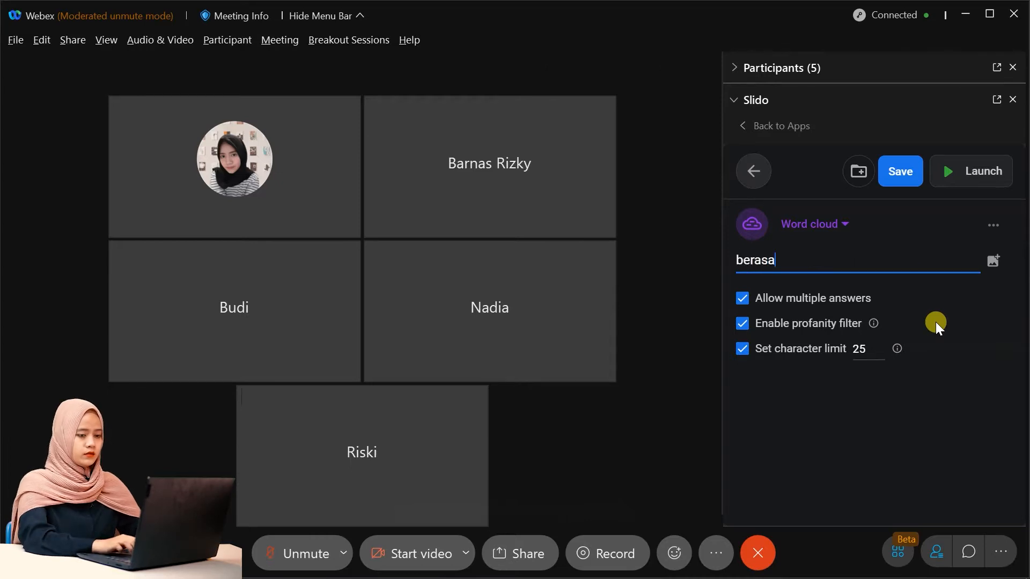
text(l dari mak)
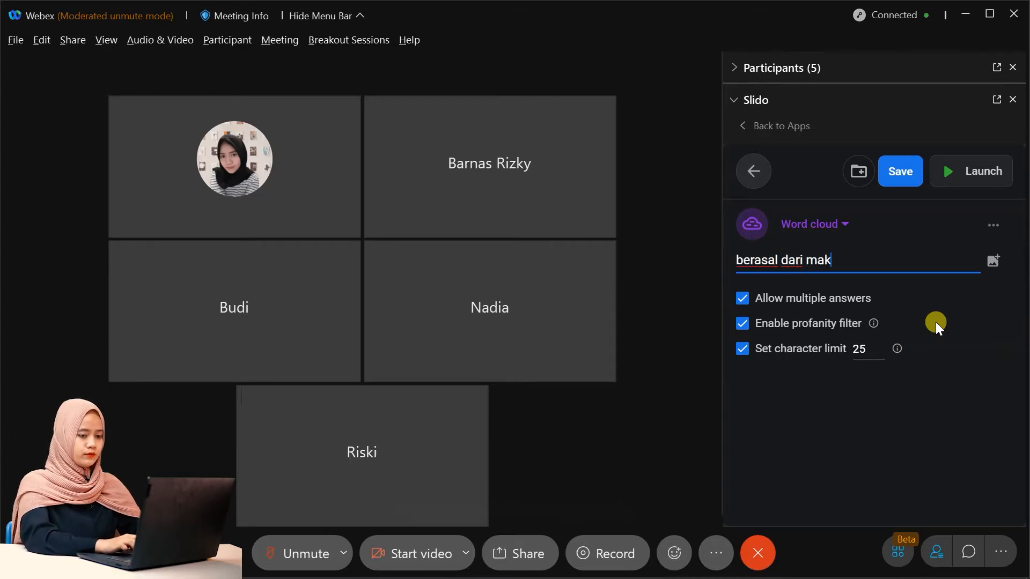
text(ah ka)
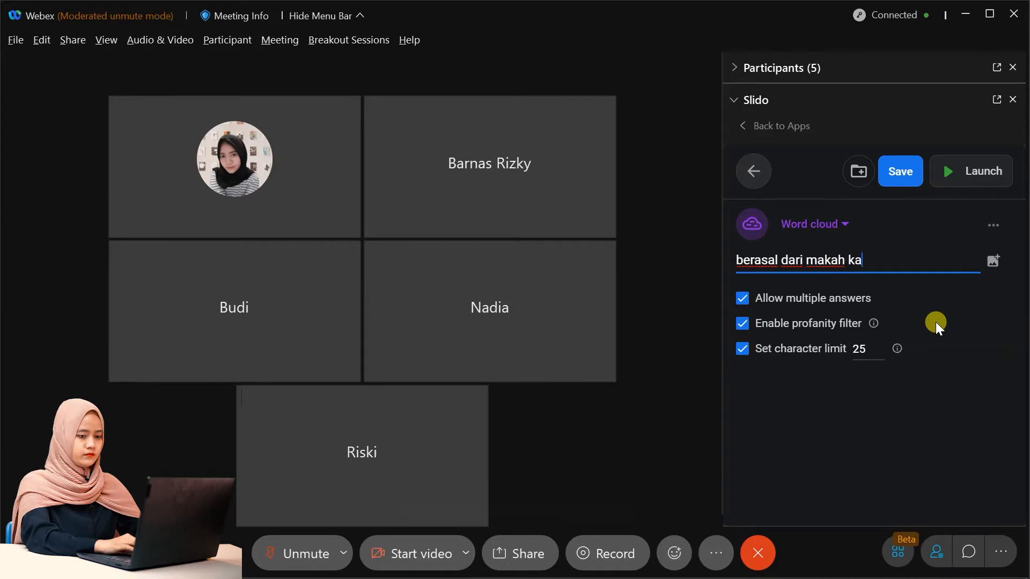
text(mu?)
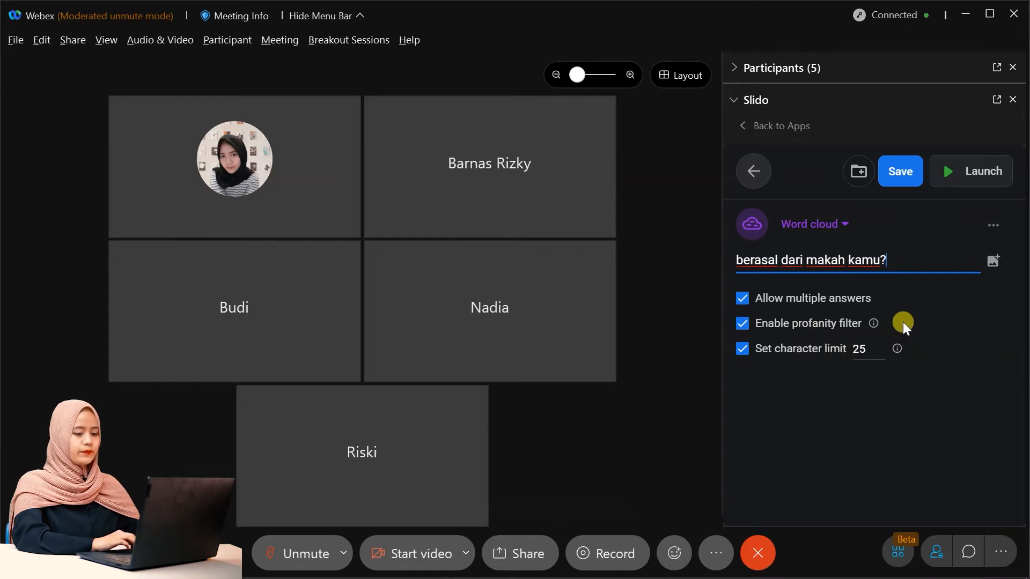
click(772, 298)
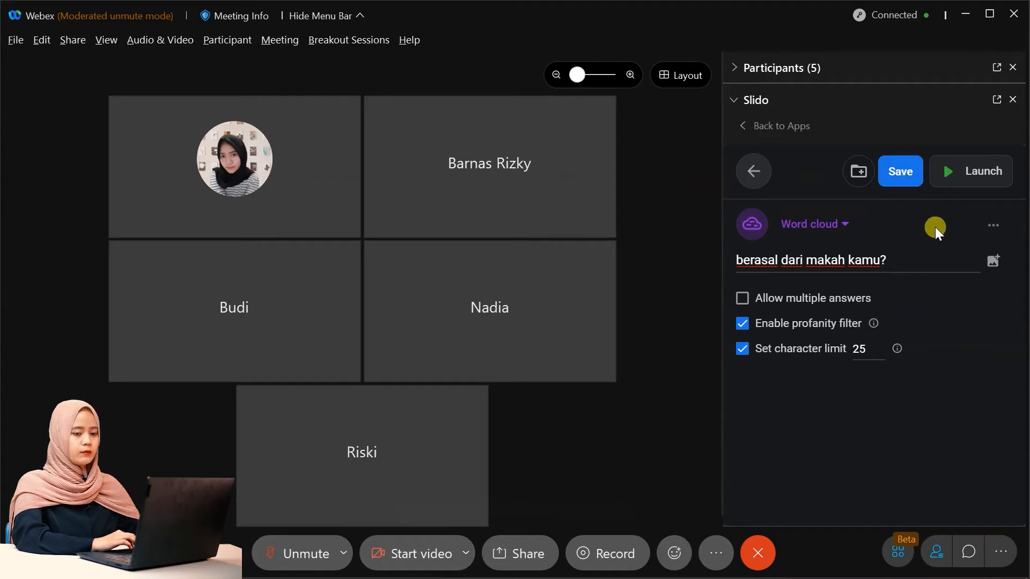
click(981, 187)
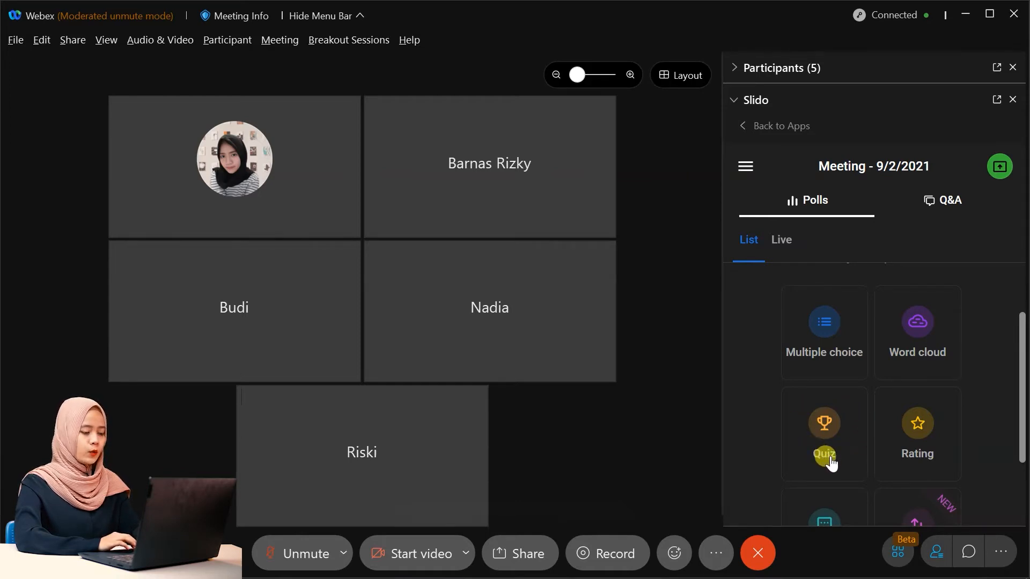
Create a quiz asking '10 x 10 =' with options 1000, 100, 0 and 10.
click(824, 453)
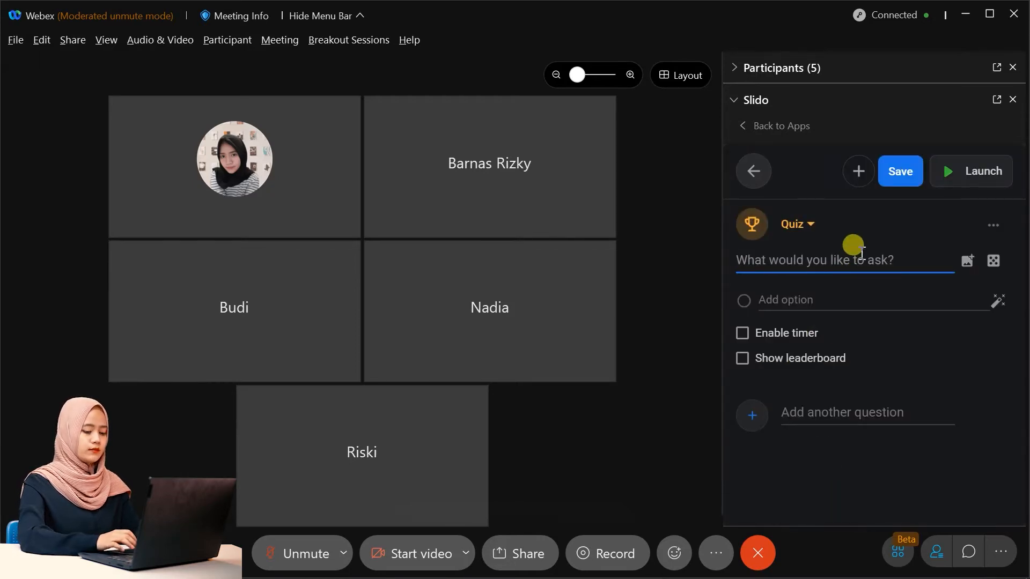
text(10 x 10 =)
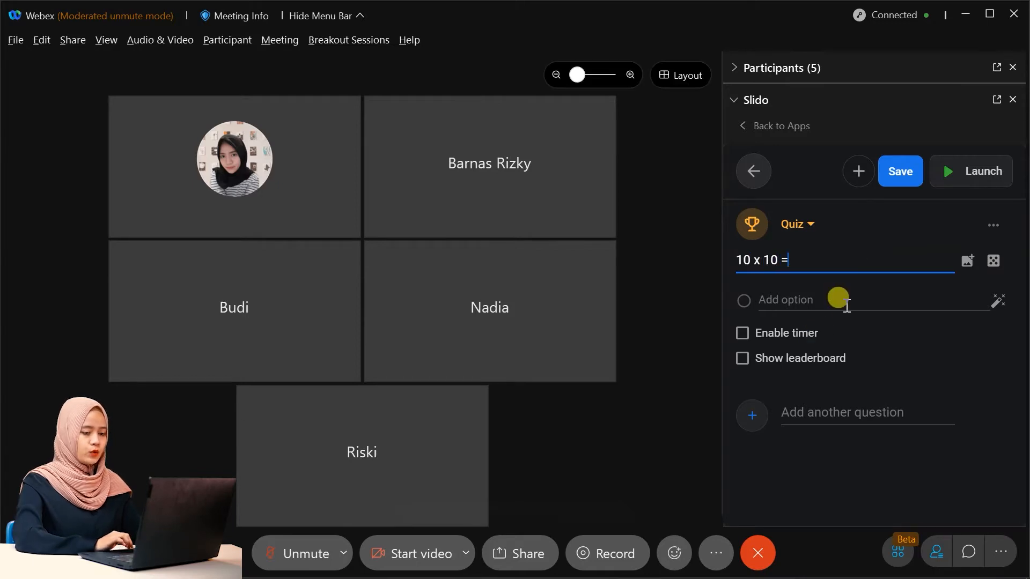
click(830, 301)
text(1)
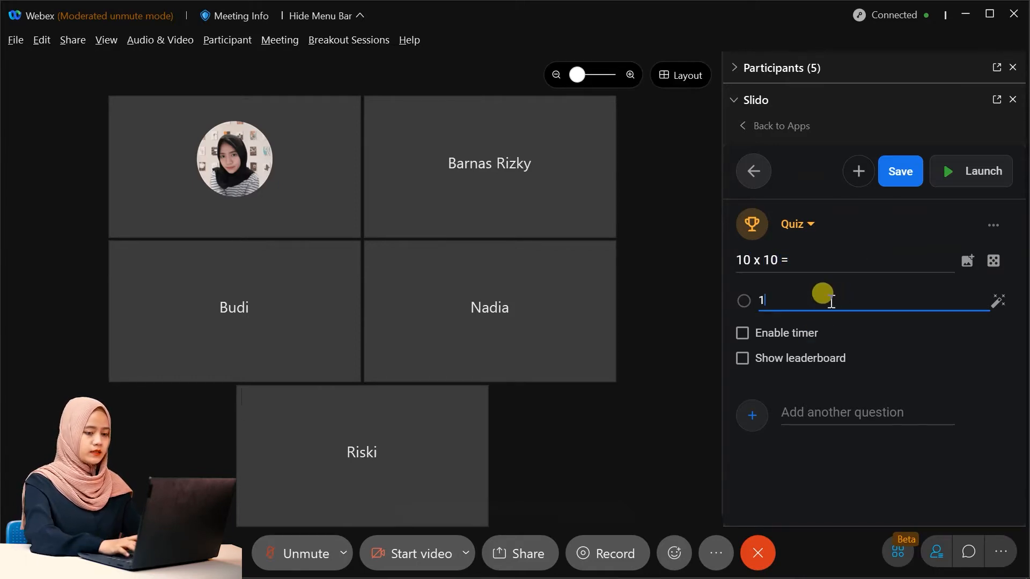
text(000)
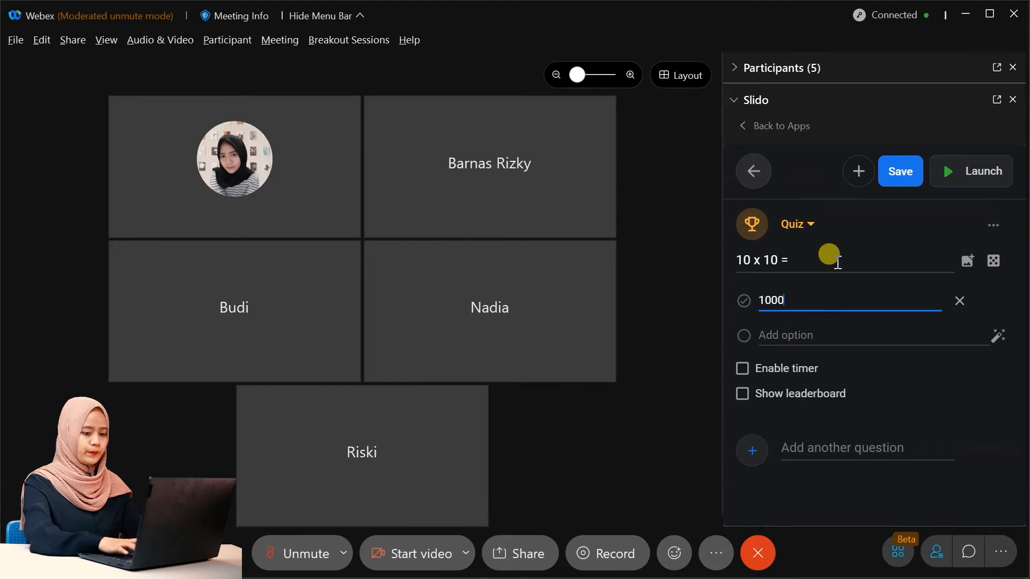
click(824, 335)
text(100)
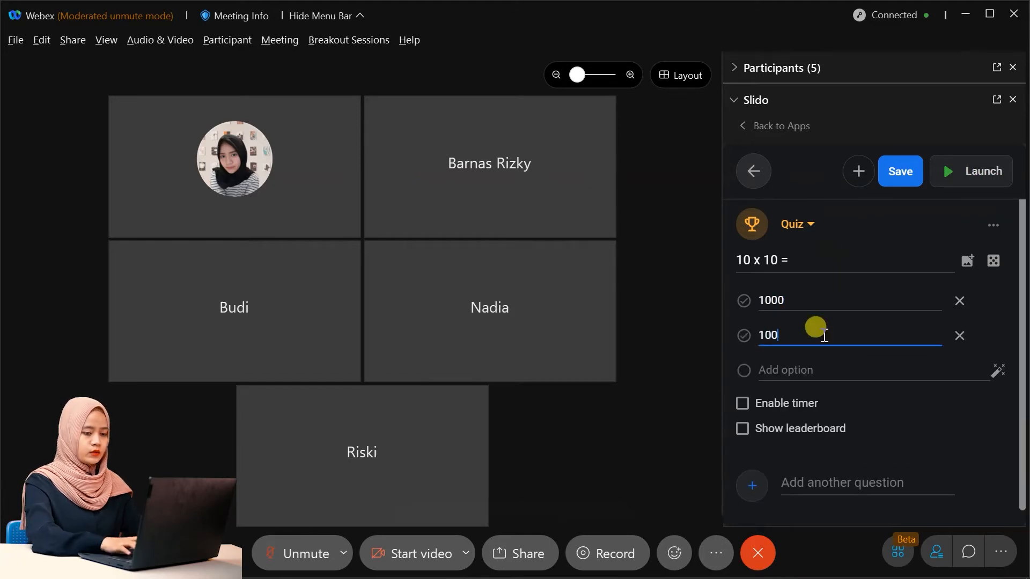
click(816, 370)
text(0)
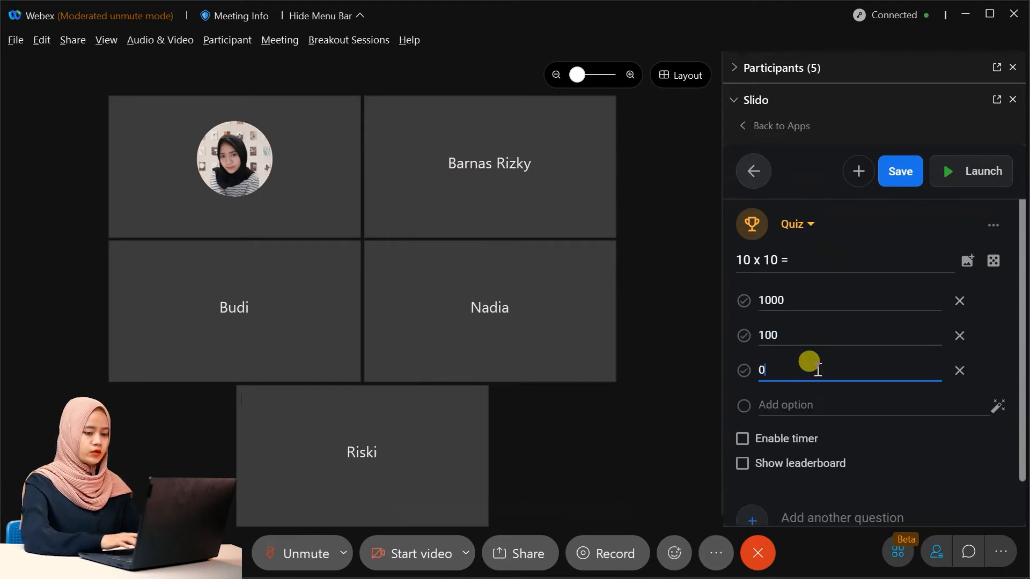
click(813, 407)
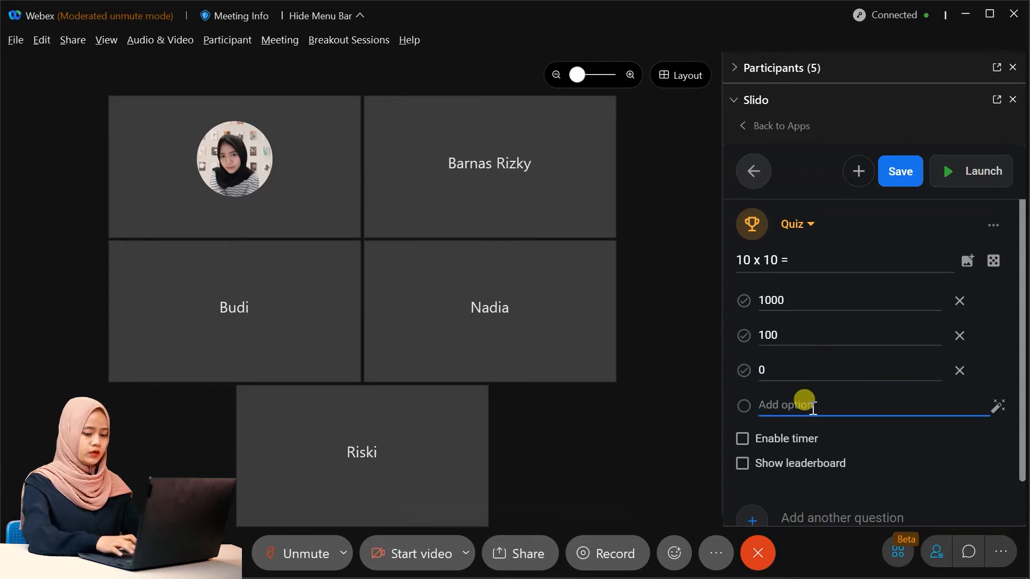
text(10)
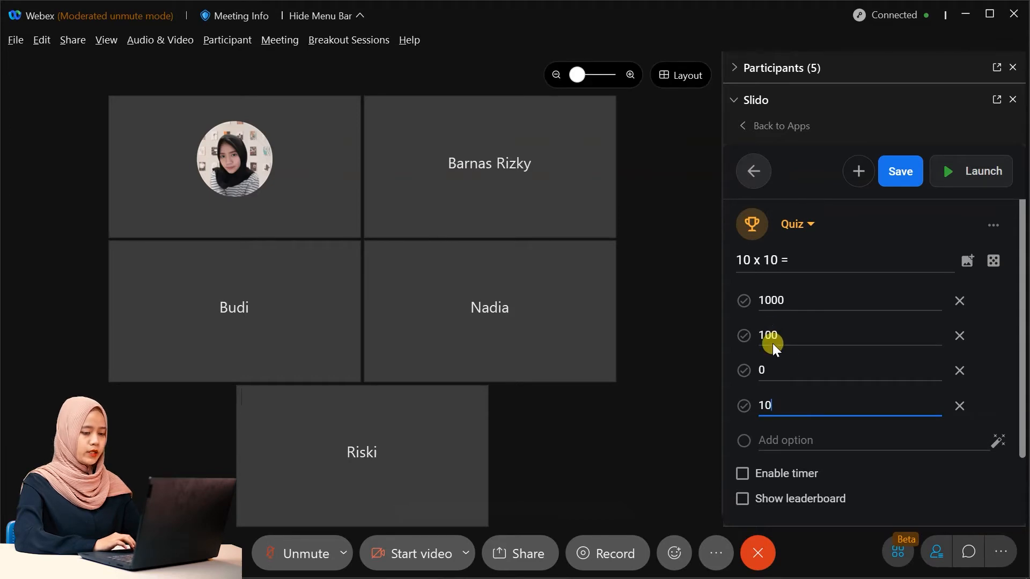
Mark 100 as the correct answer and set a 10-second countdown timer.
click(743, 337)
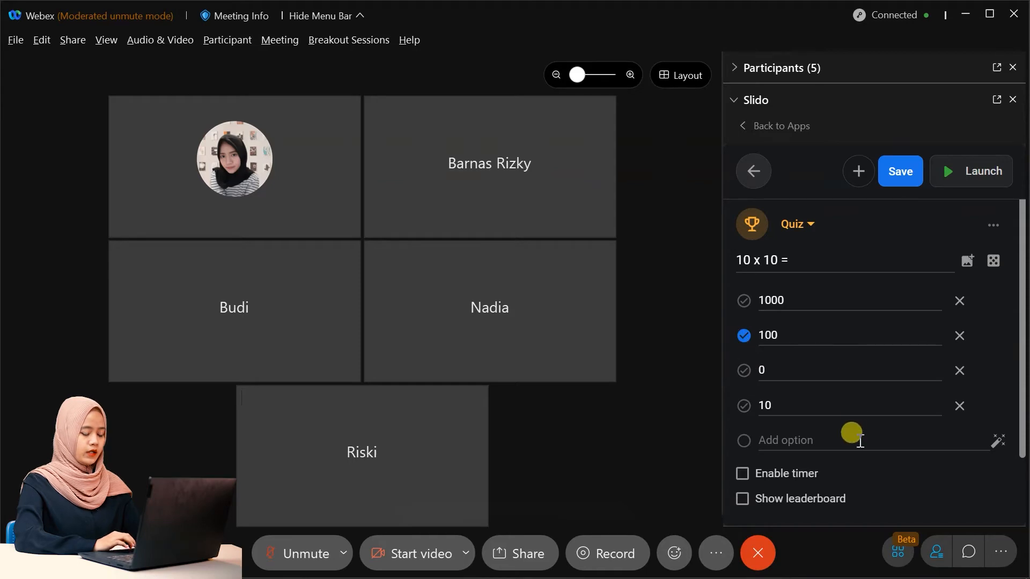
click(794, 478)
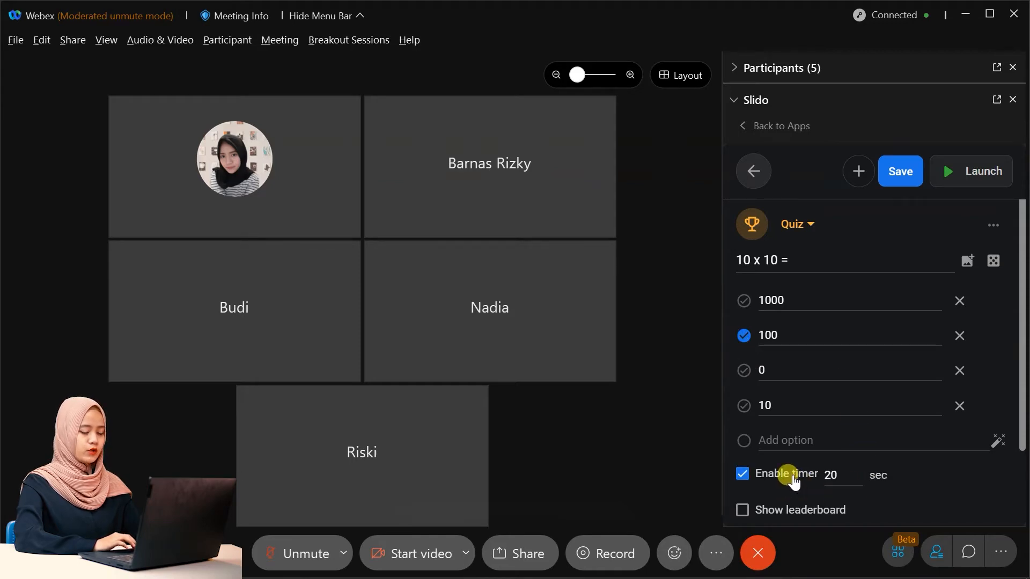
click(836, 477)
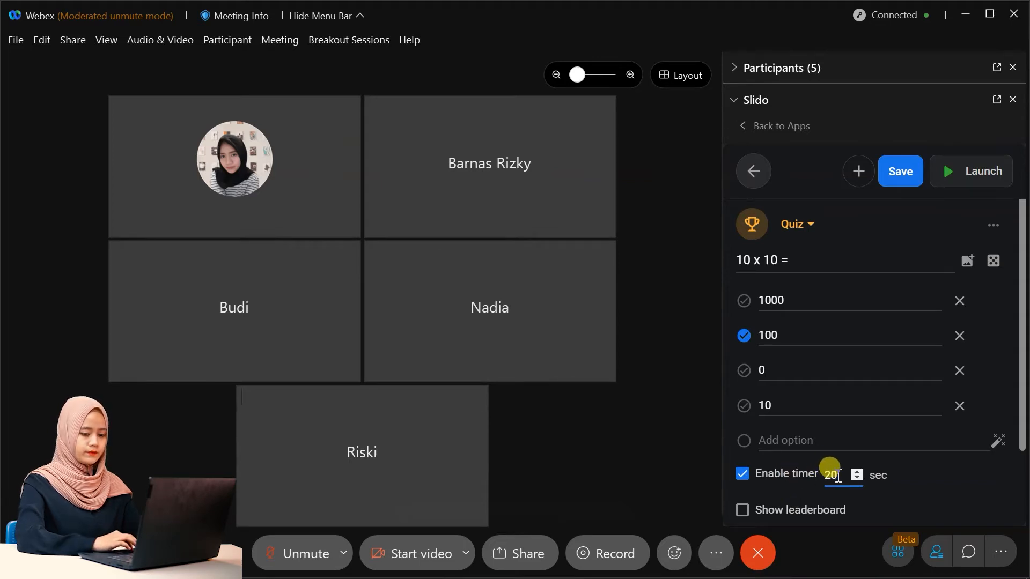
key(BackSpace)
key(BackSpace)
text(1)
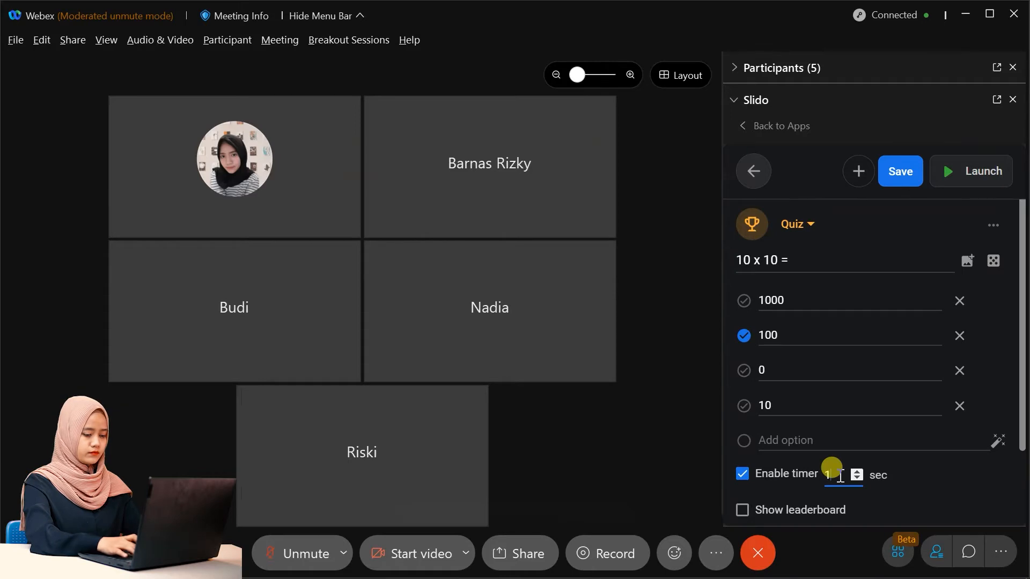
text(0)
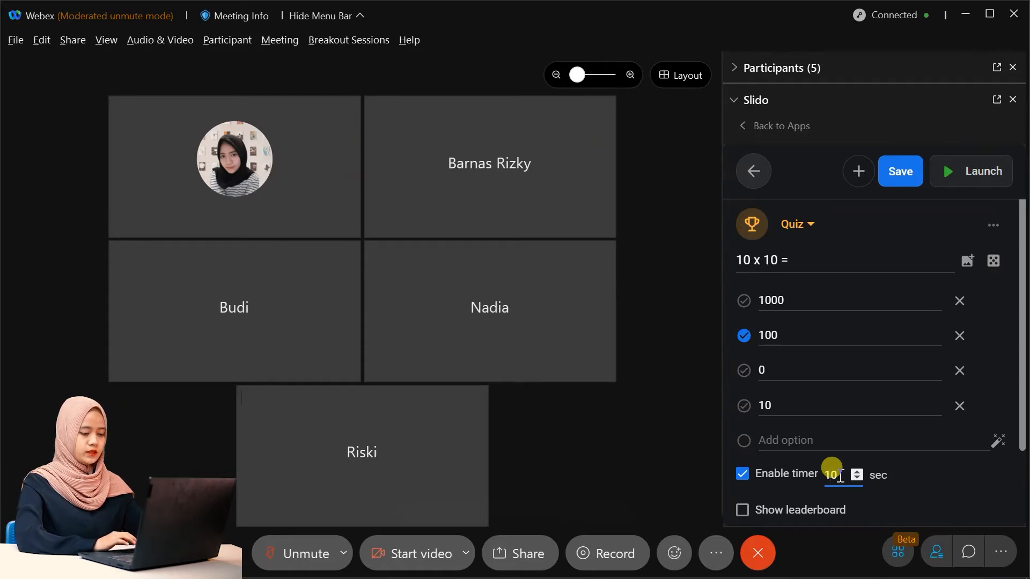
Enable the quiz leaderboard, then save and launch the '10 x 10 =' quiz.
click(778, 518)
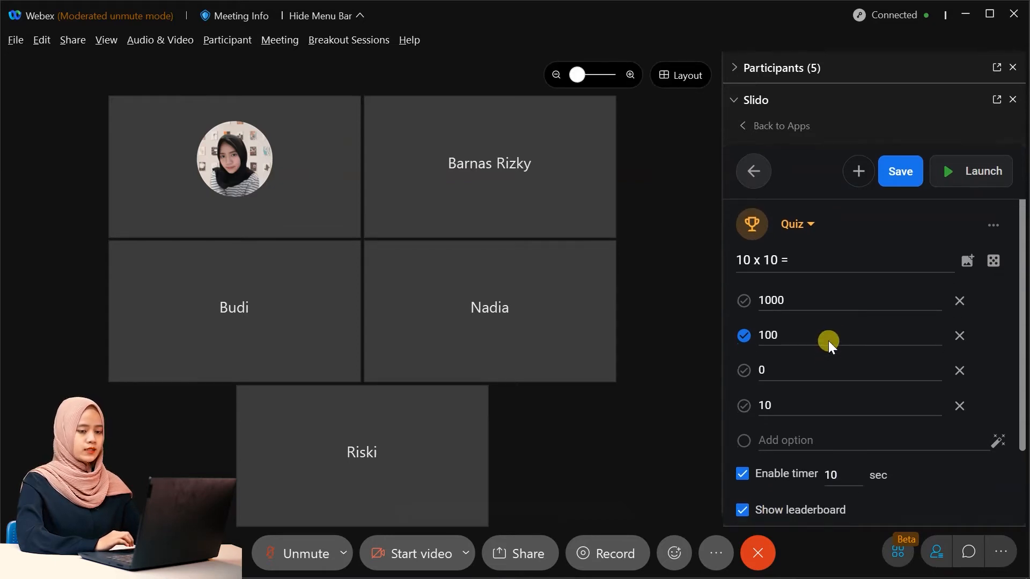
click(906, 181)
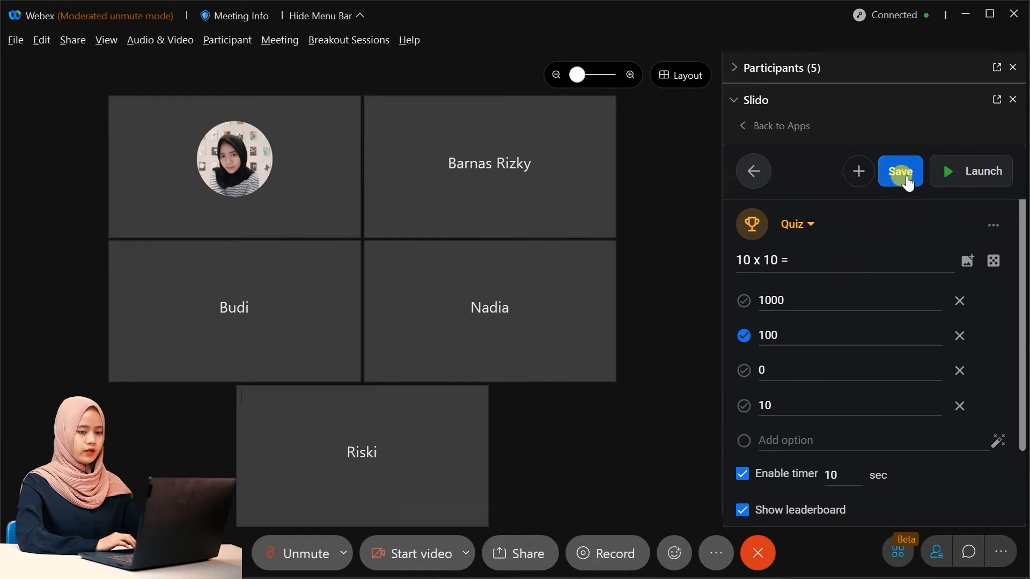
click(996, 185)
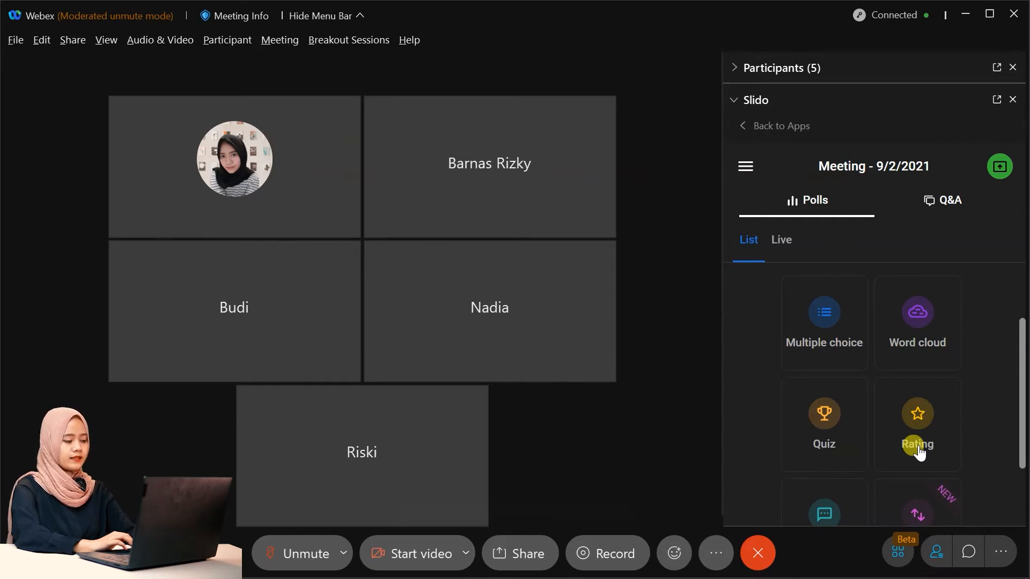
Create and save a rating poll 'seberapa anda puas terhadap video tutorial slido?' with max value 5.
click(919, 453)
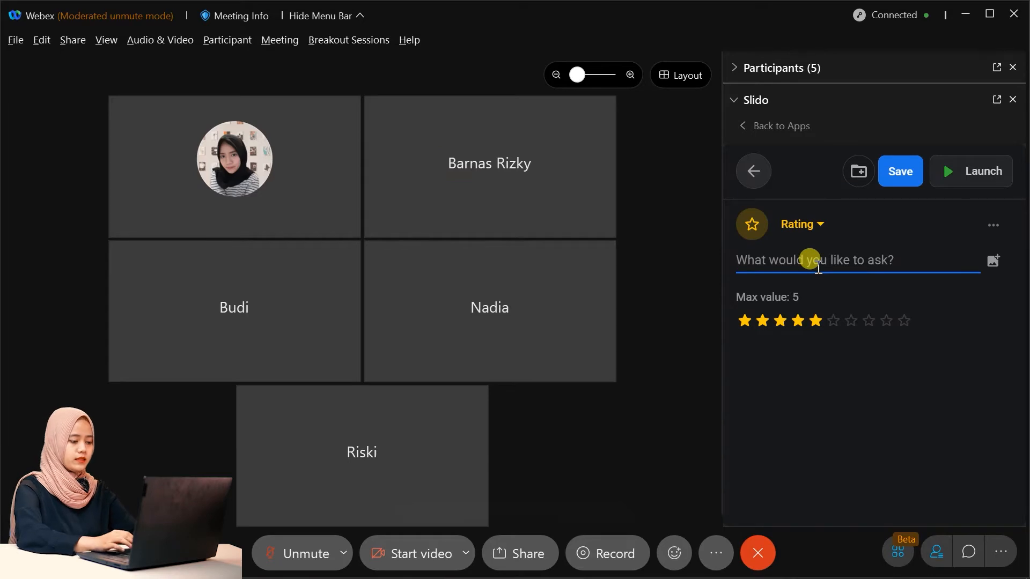
text(seberapa a)
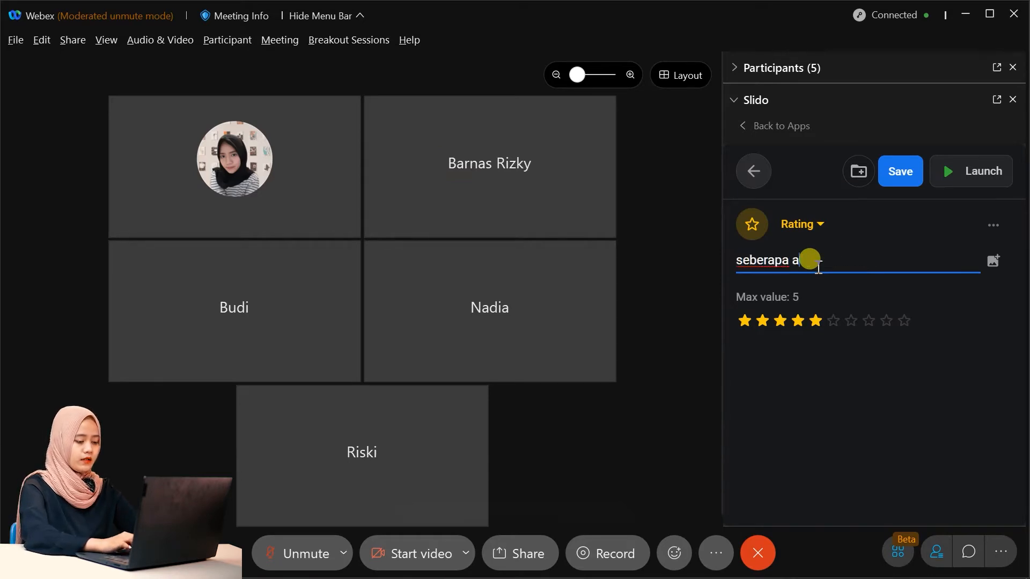
text(nda puas )
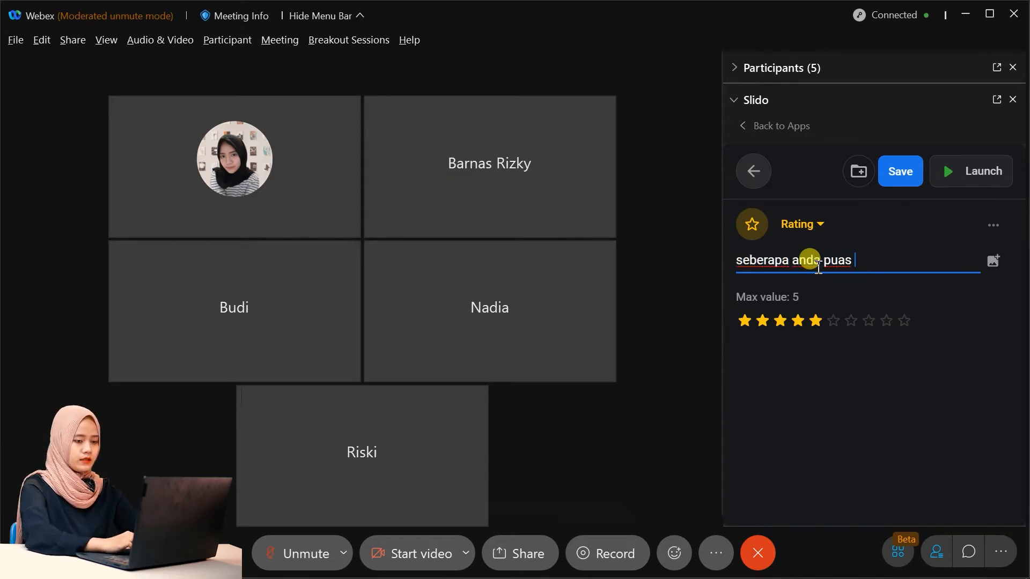
text(terhadap)
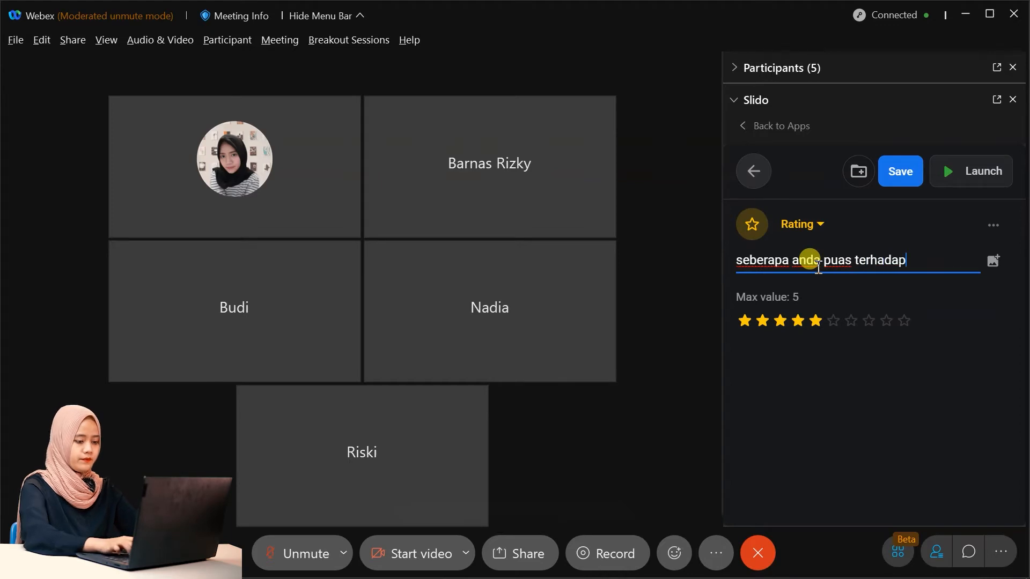
text( vide)
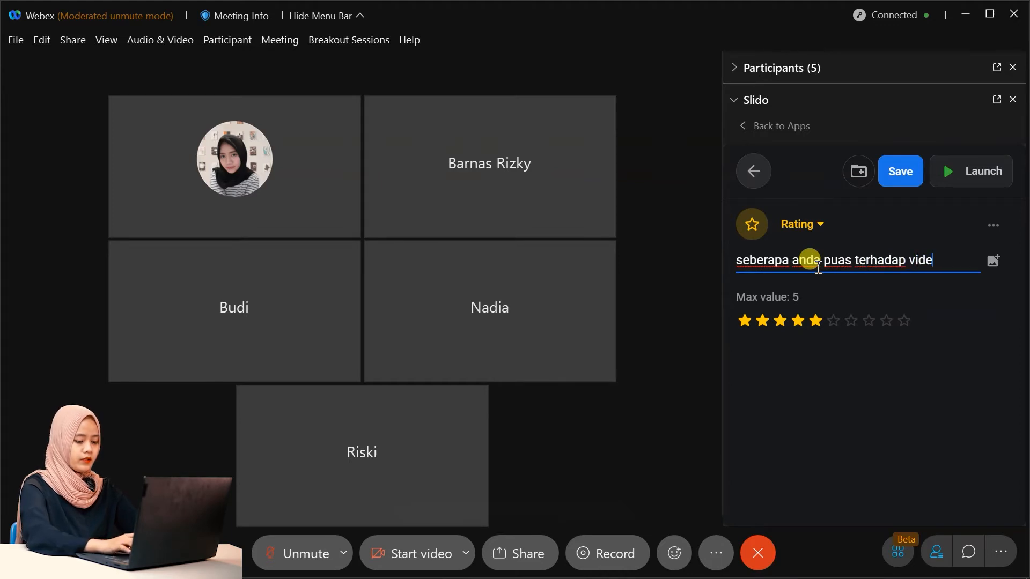
text(o tutoria)
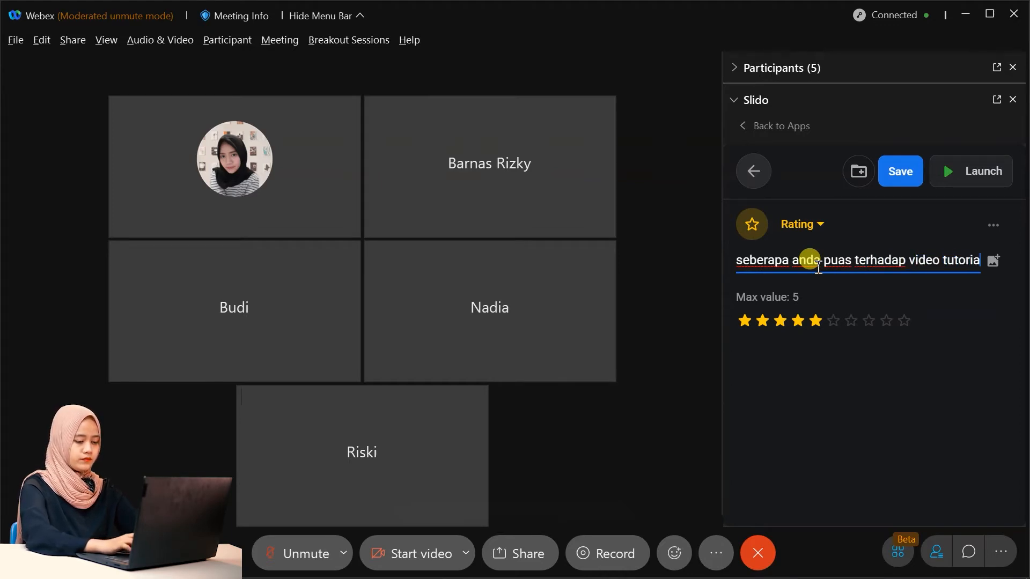
text(l slid)
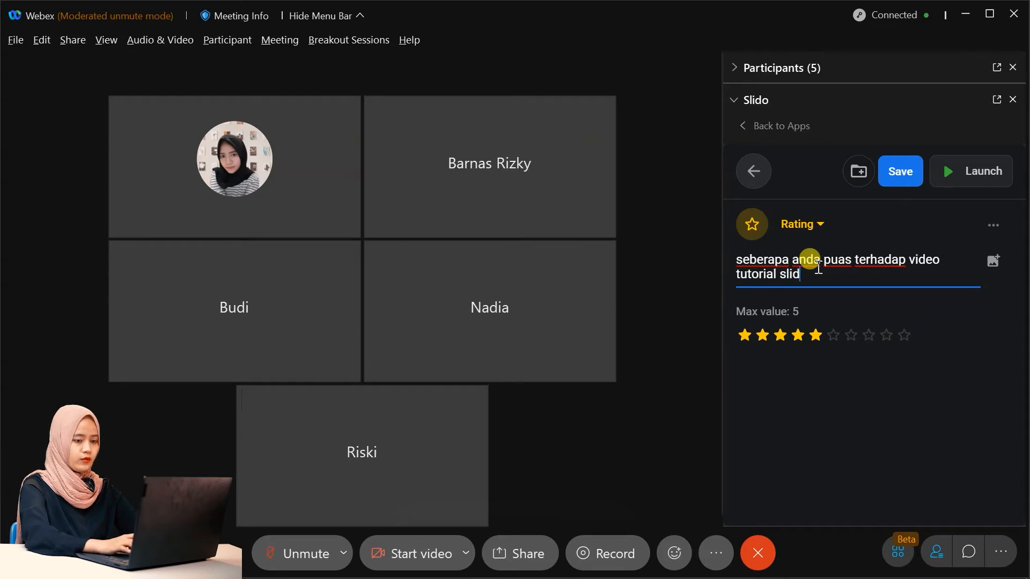
text(o?)
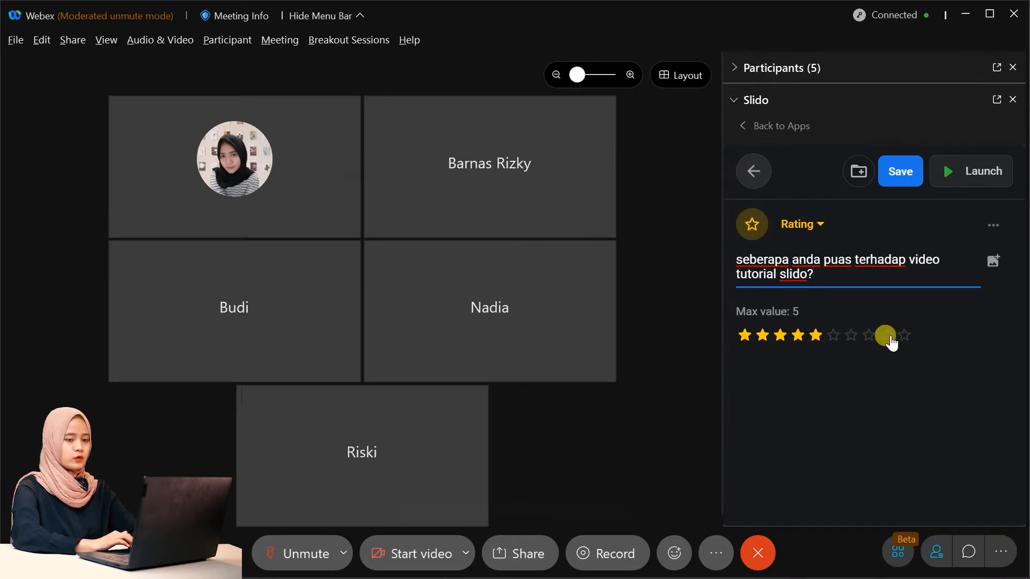
click(905, 186)
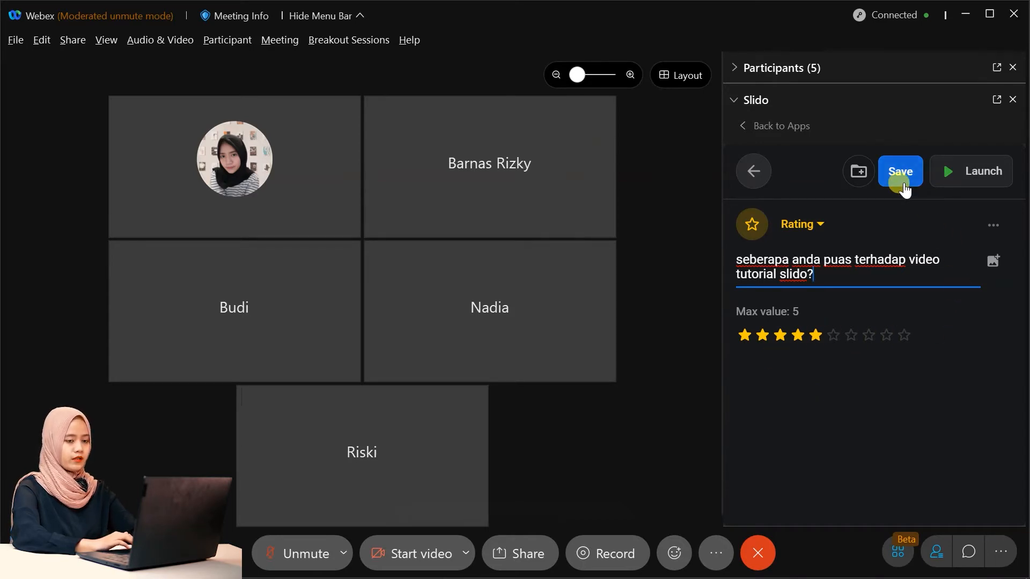
click(984, 180)
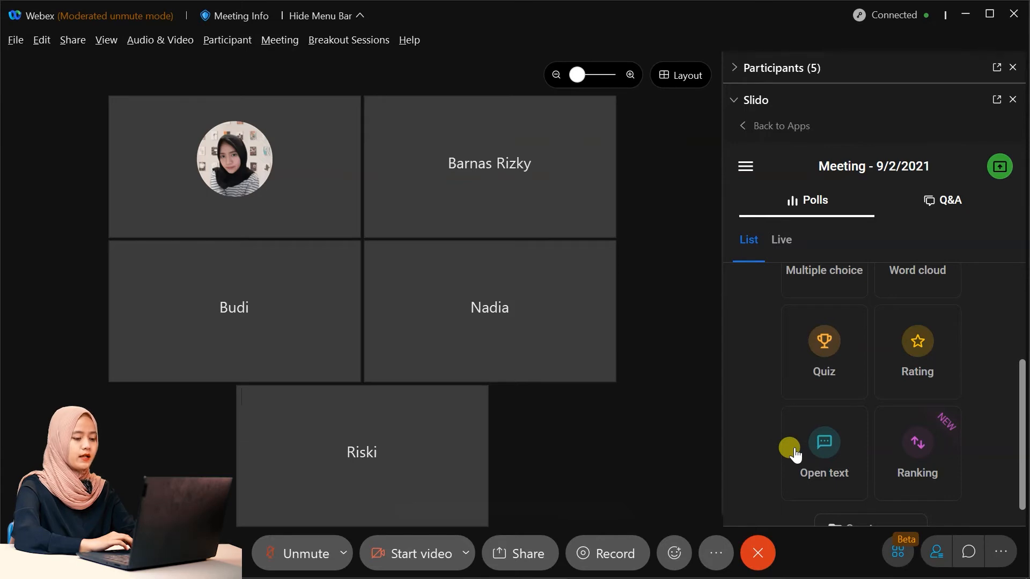
Create an open text poll 'bagaimana tanggapan anda terhadap video tutorial slido?' allowing multiple answers.
click(808, 482)
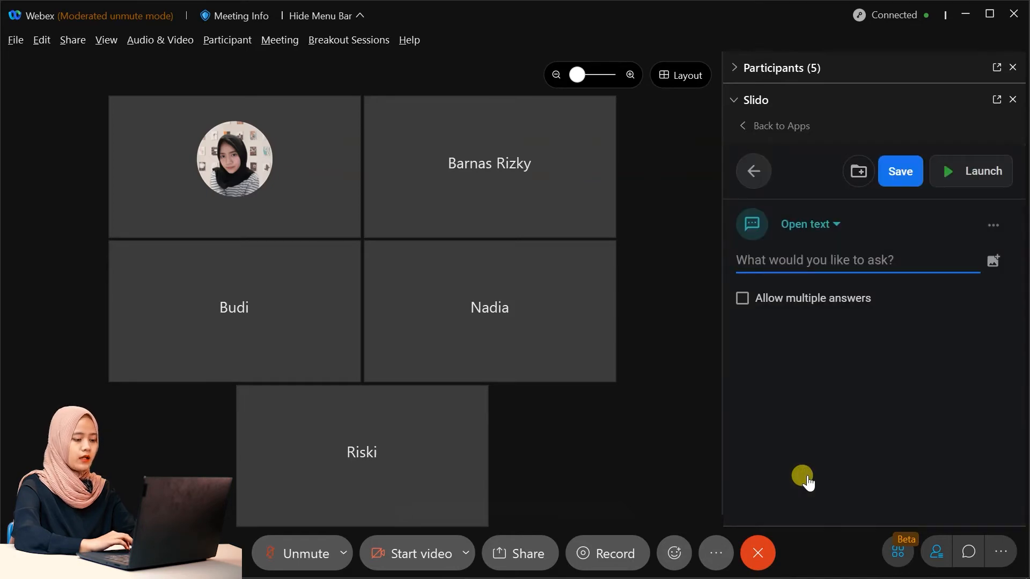
click(866, 257)
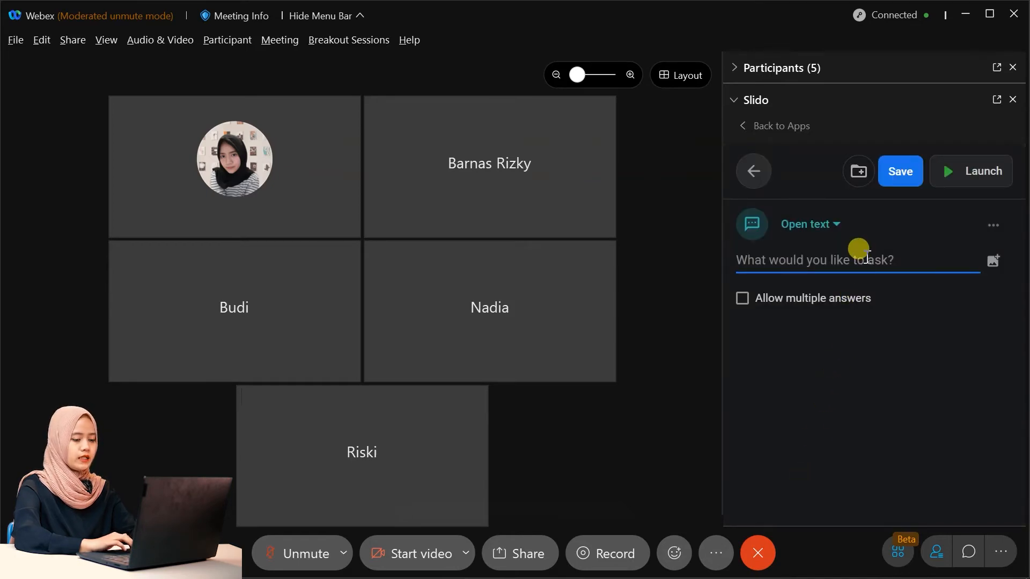
text(ba)
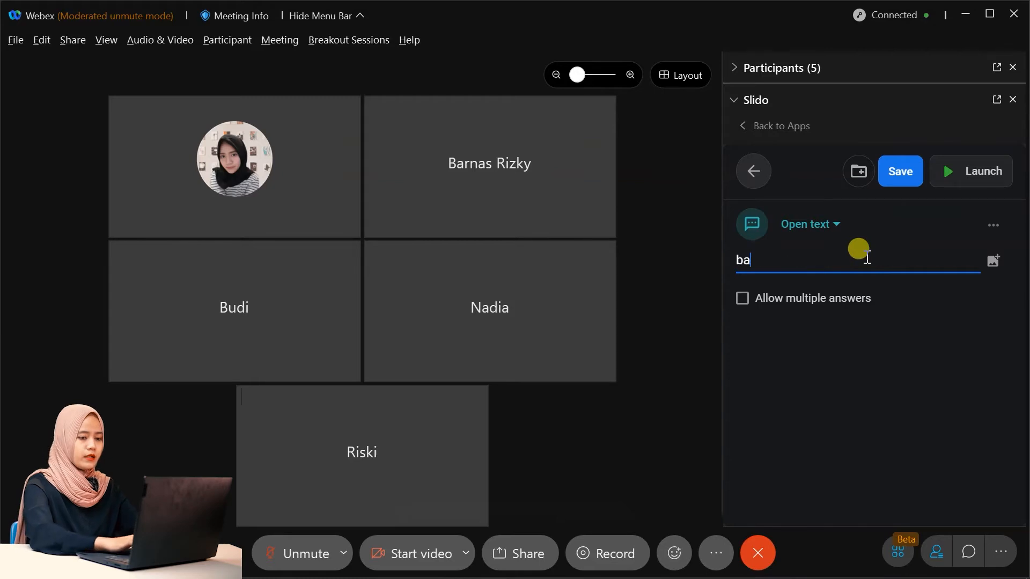
text(gaimana)
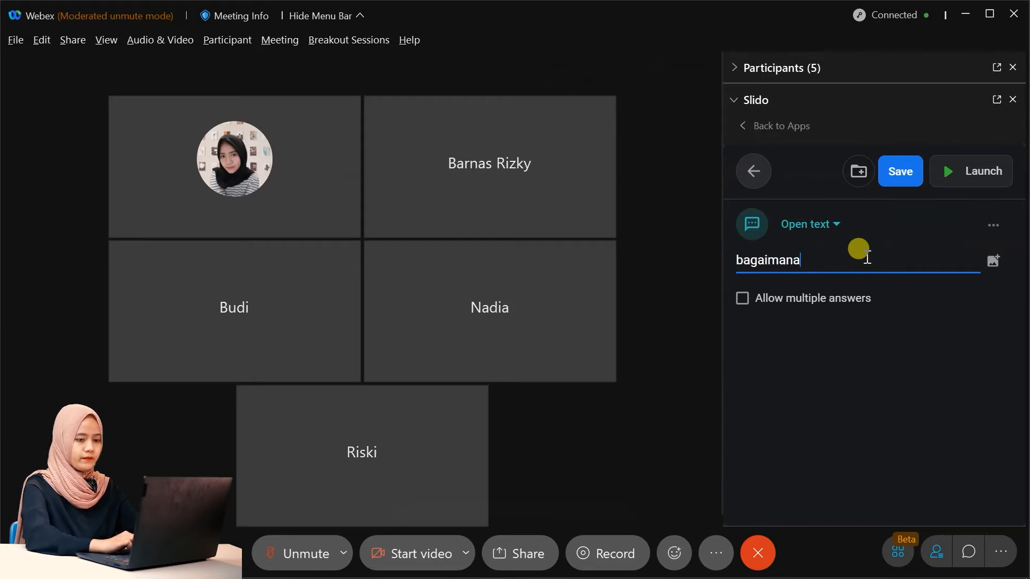
text( tan)
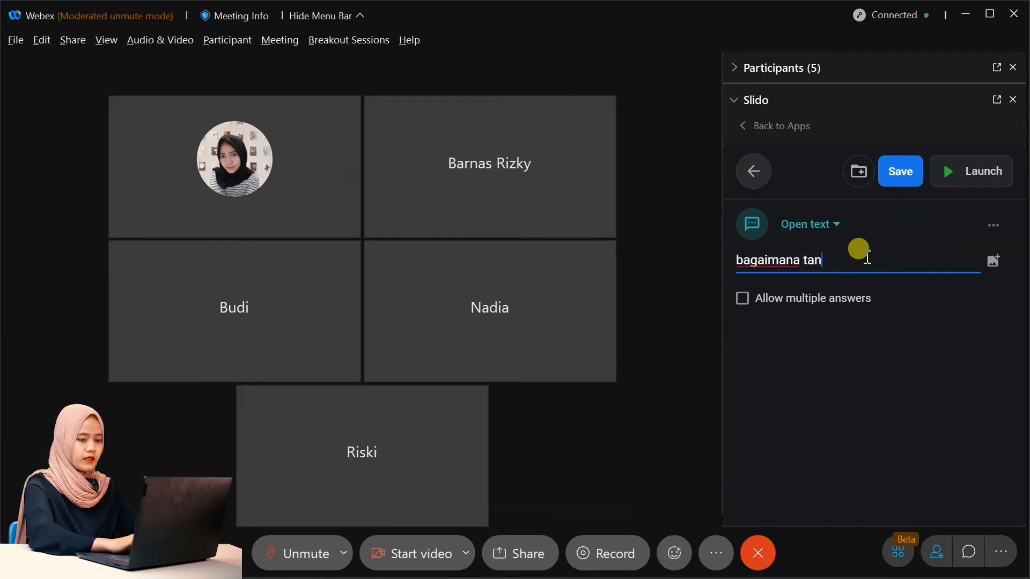
text(ggapan adna)
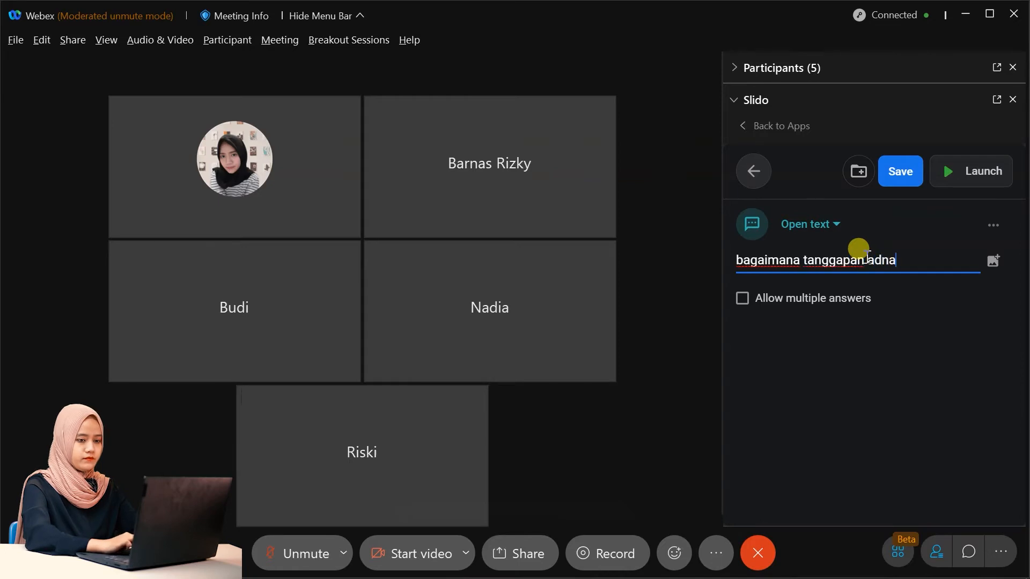
key(BackSpace)
key(BackSpace)
key(BackSpace)
text(nda teh)
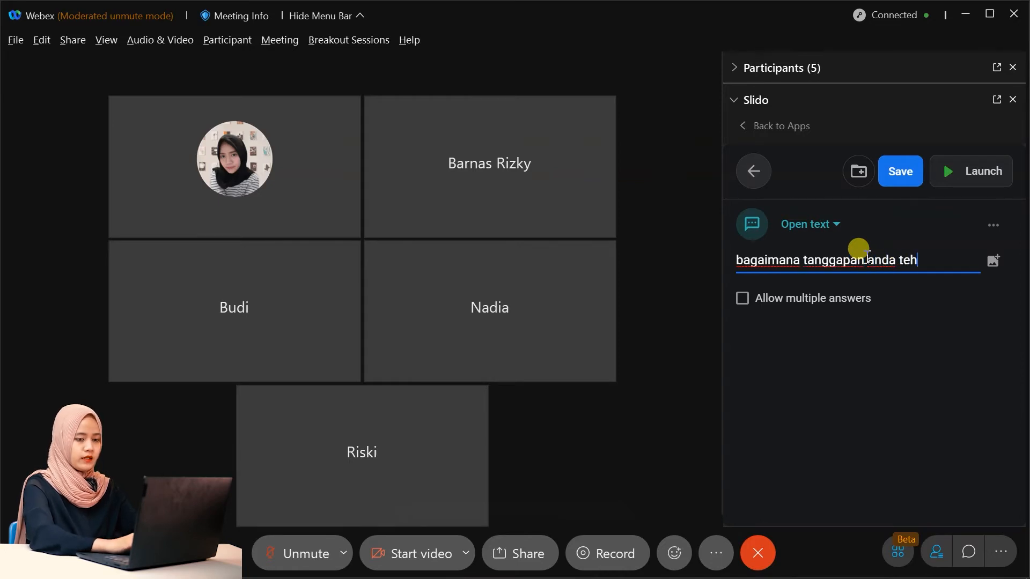
key(BackSpace)
text(rhada)
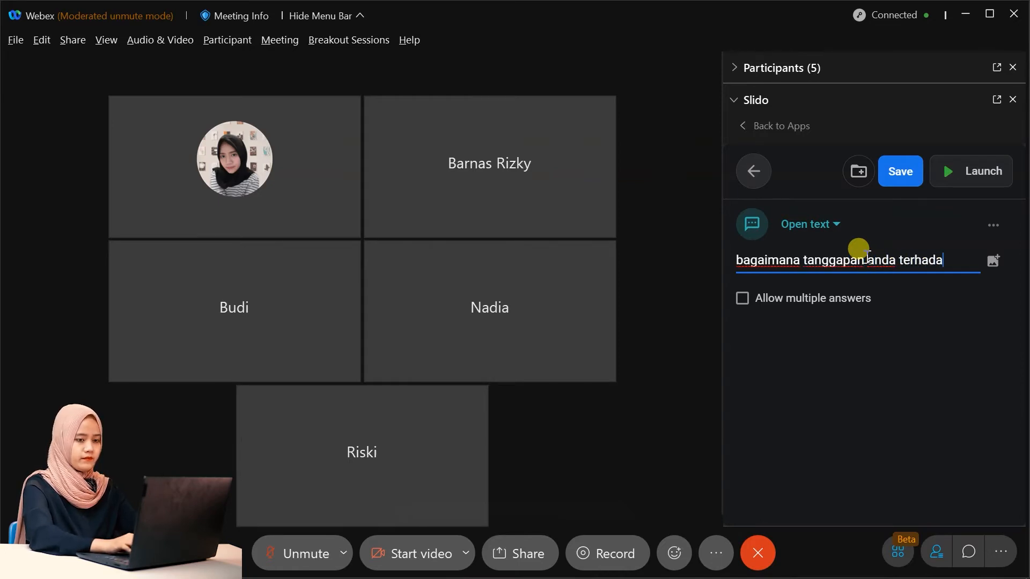
text(p vid)
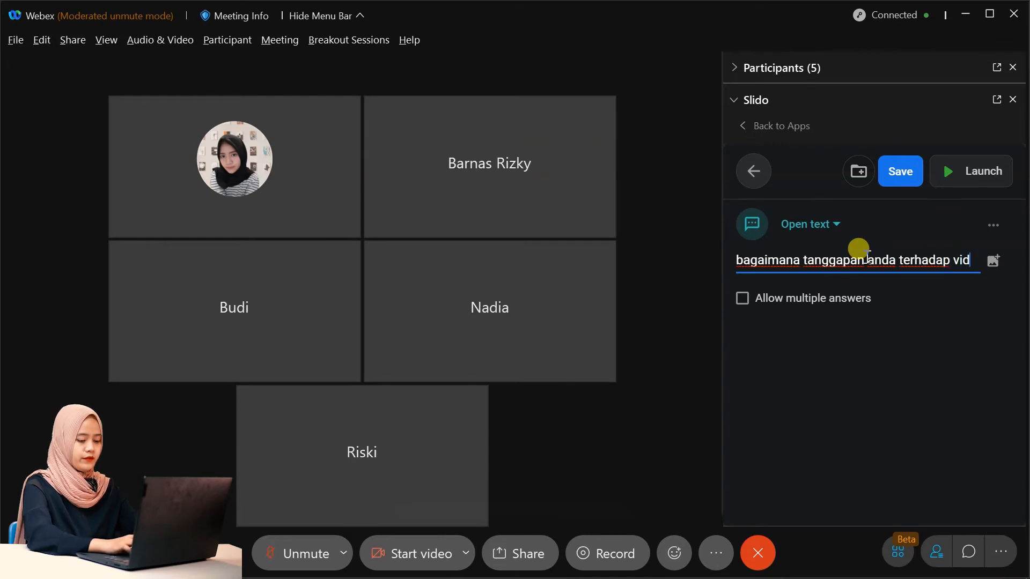
text(eo )
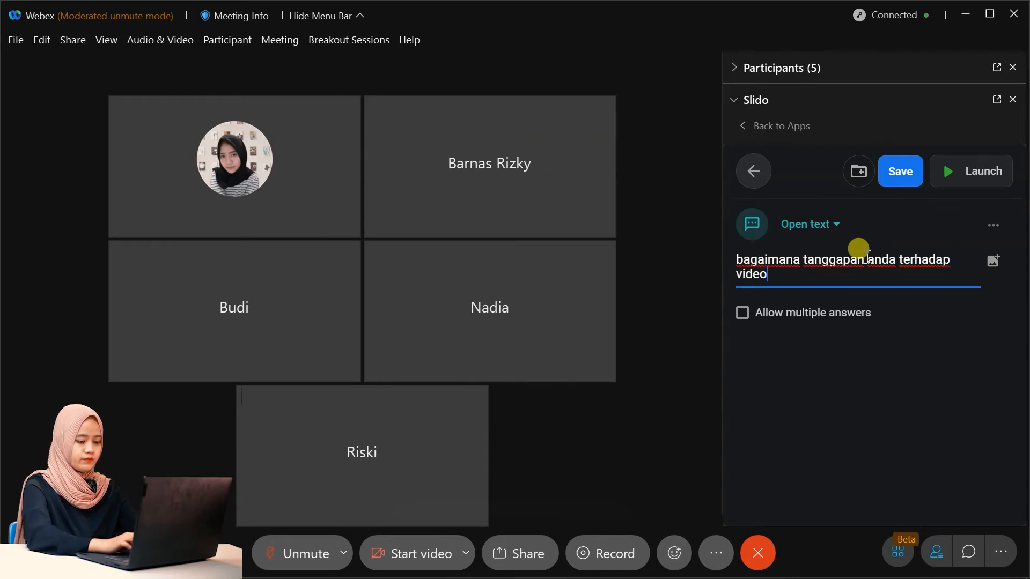
text(turo)
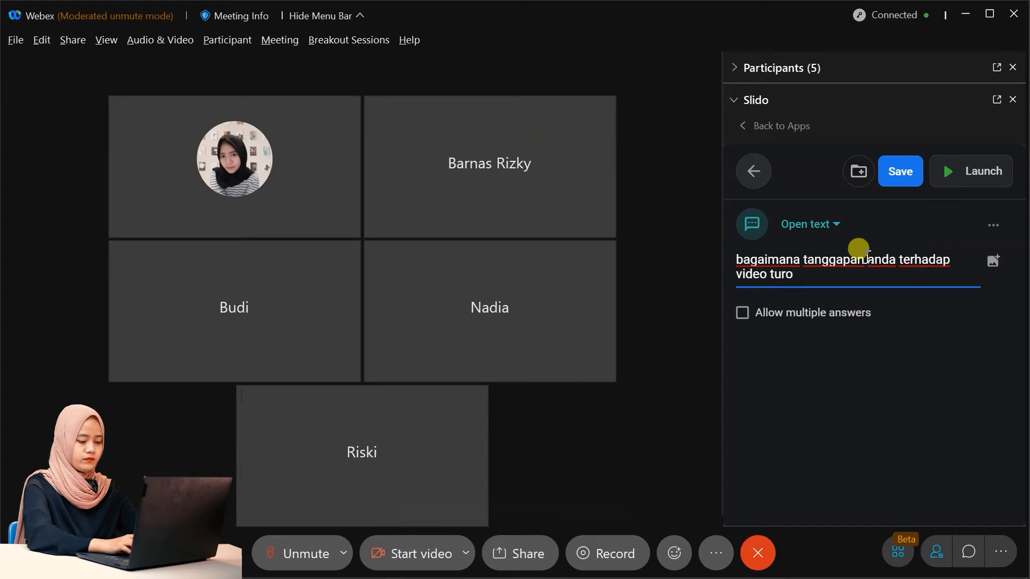
key(BackSpace)
key(BackSpace)
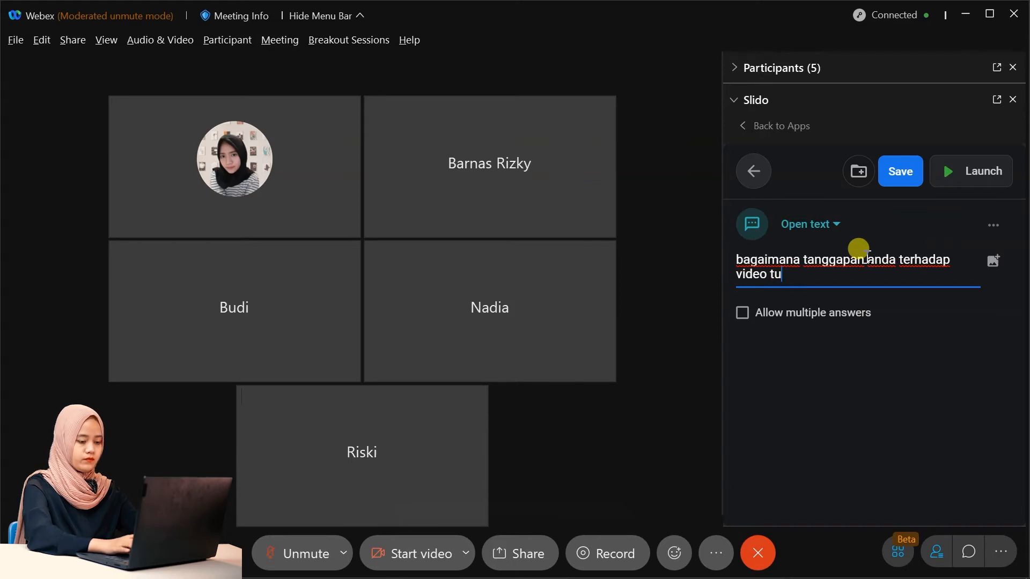
text(torial d)
key(BackSpace)
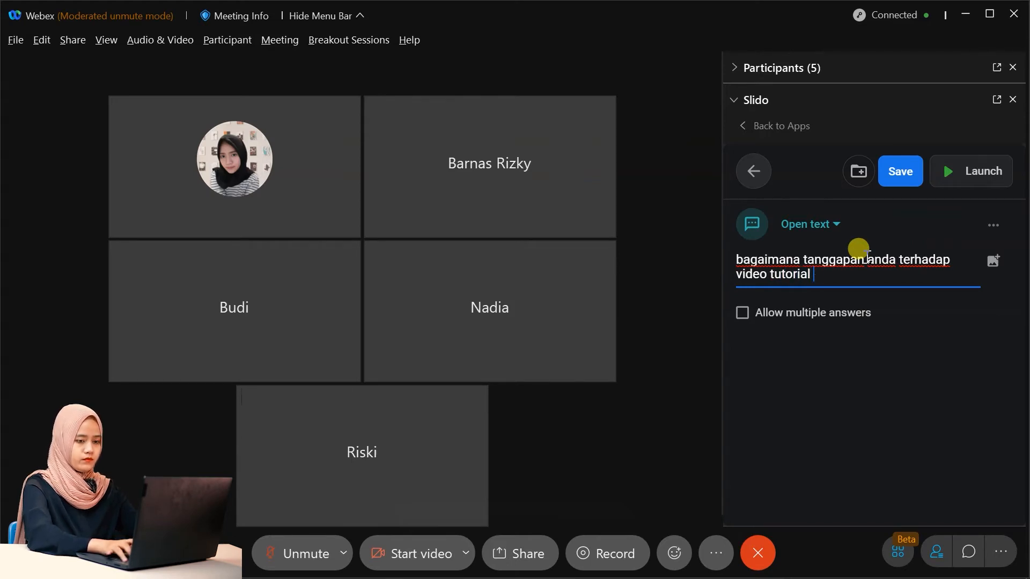
text(slido)
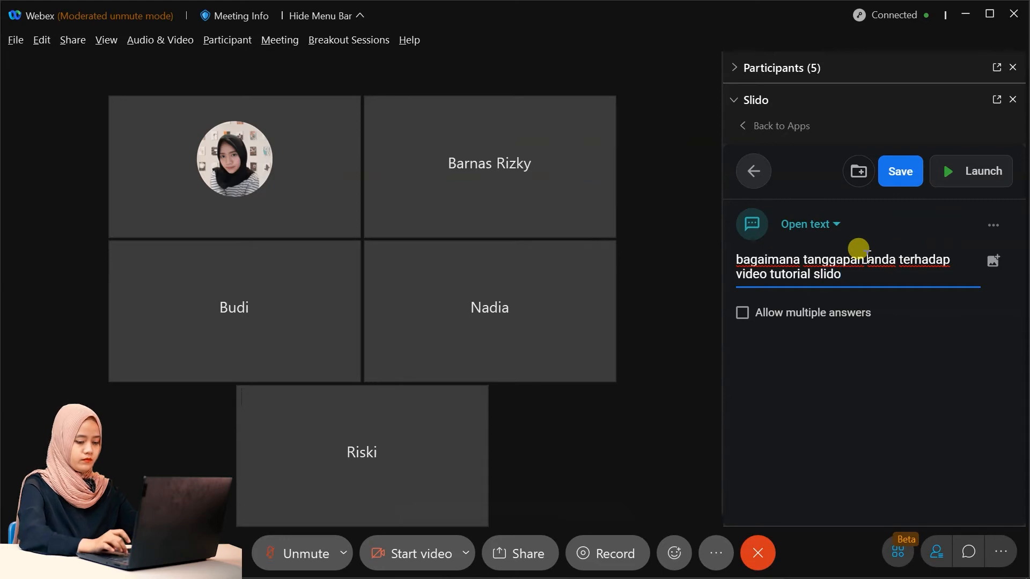
text(?)
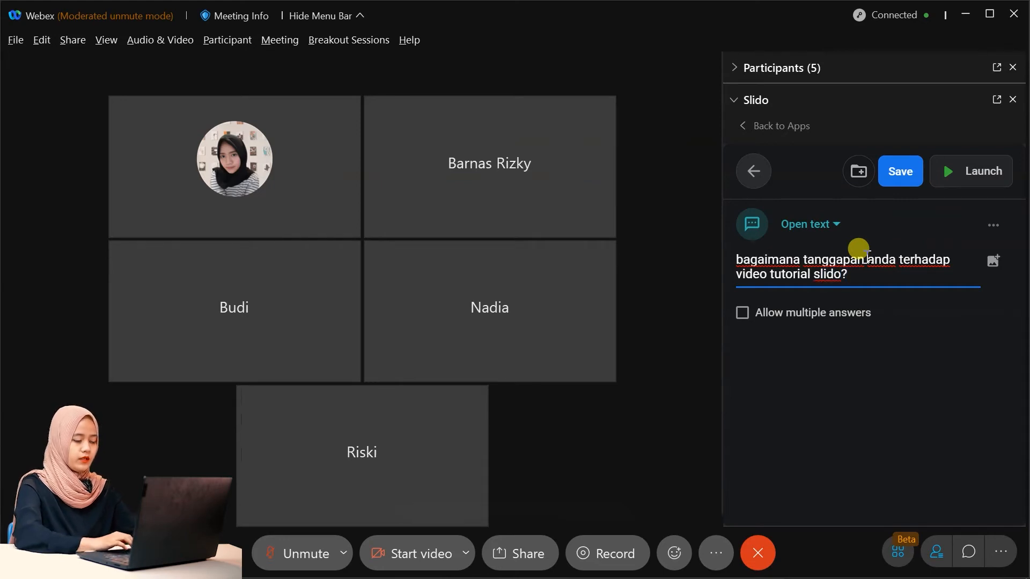
click(820, 316)
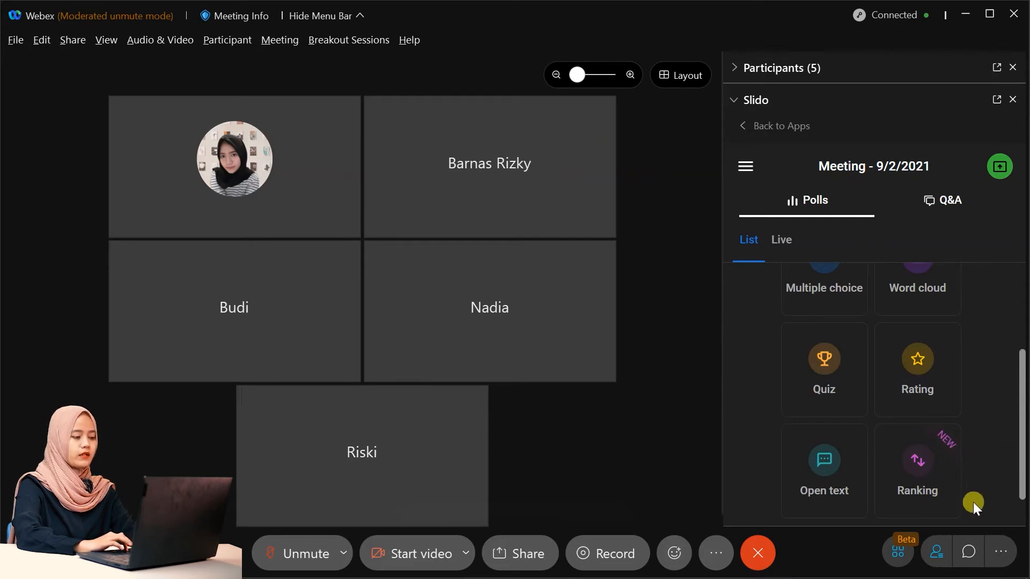
Start a ranking poll asking 'urutan sesi webinar yang anda suka?'.
click(935, 486)
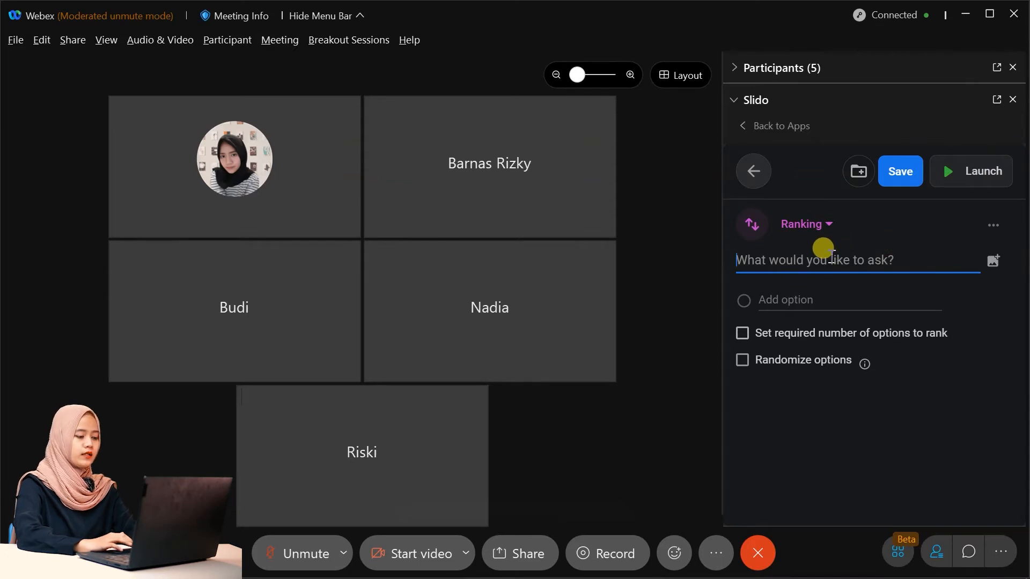
text(urut)
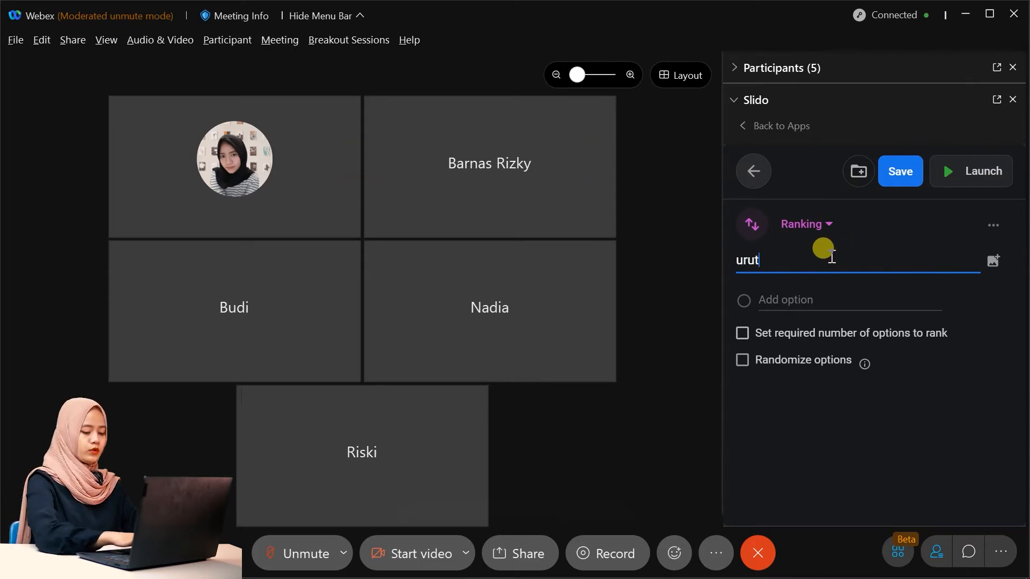
text(an sesi w)
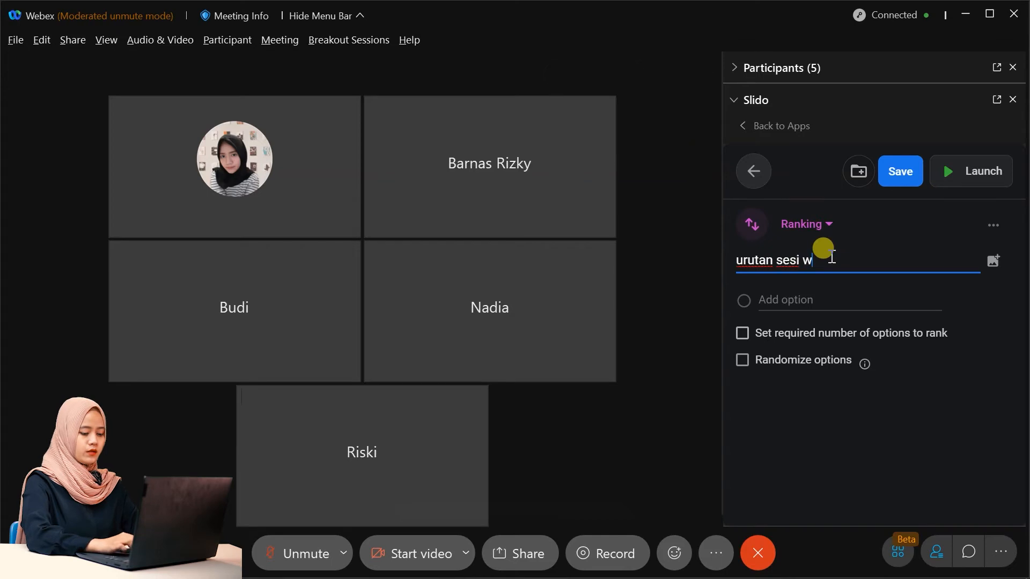
text(ebinar ta)
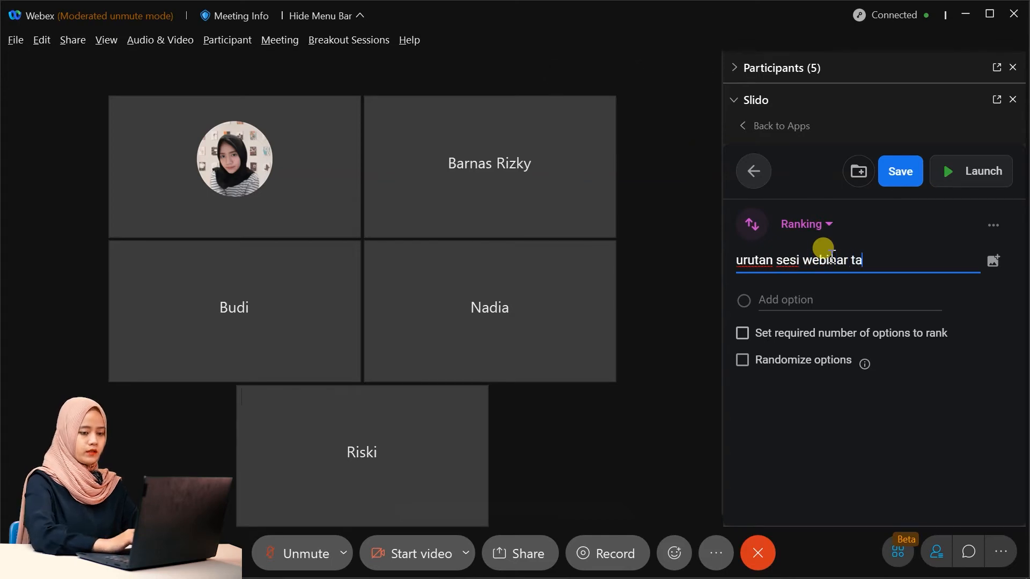
key(BackSpace)
key(BackSpace)
text(yang an)
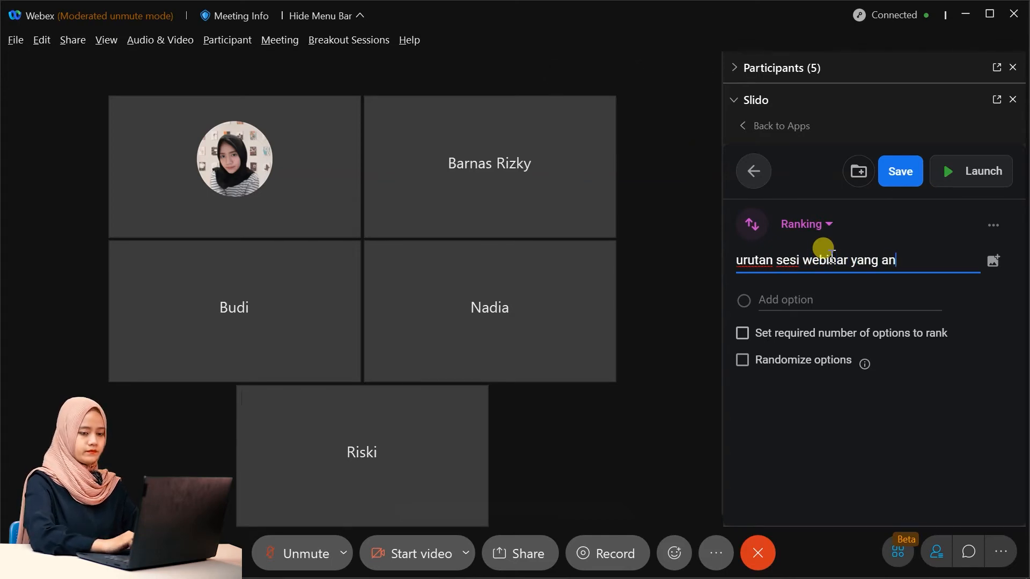
text(da suka?)
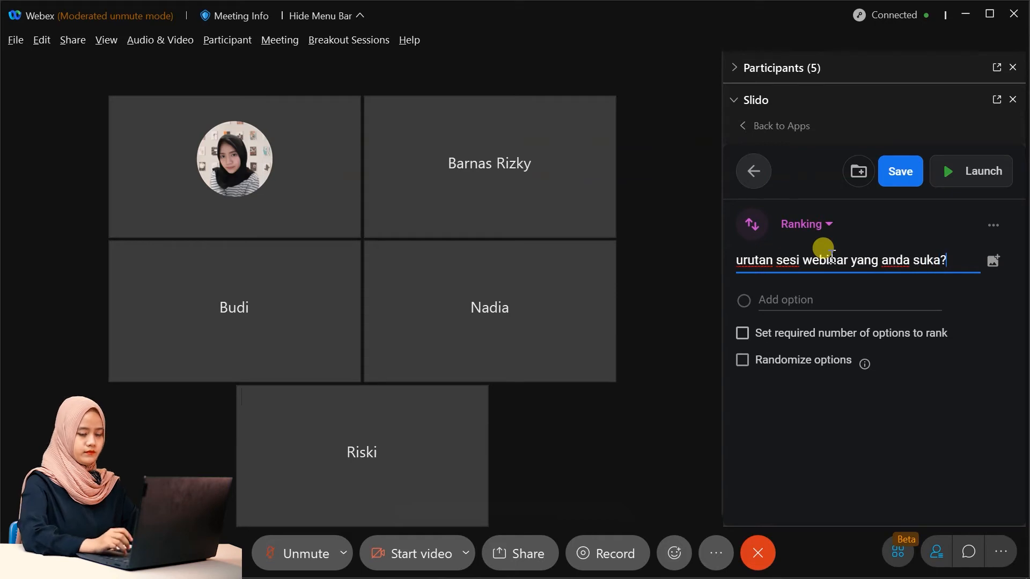
Add ranking options opening, sesi sharing and games, requiring 3 to be ranked.
click(829, 299)
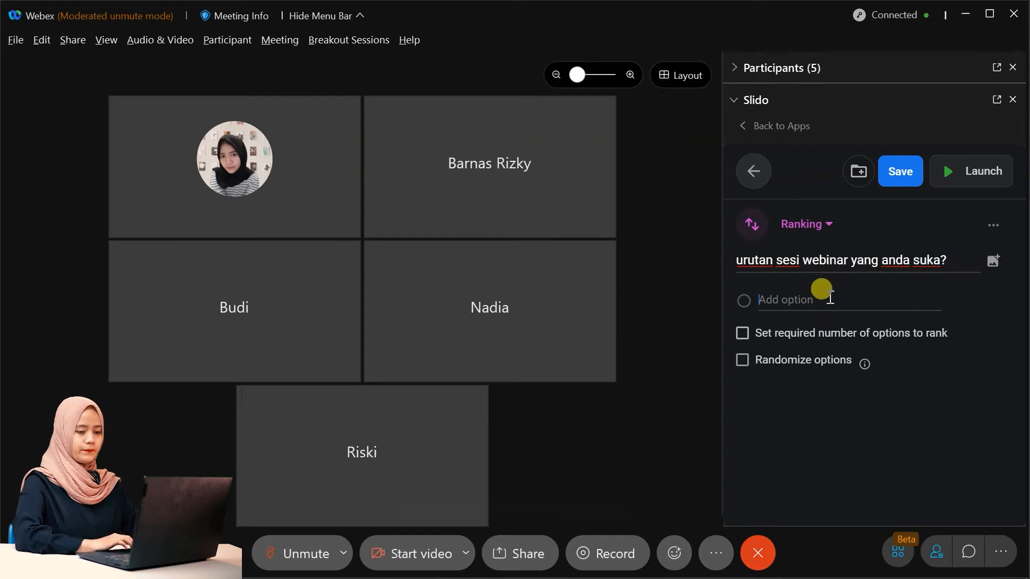
text(opening)
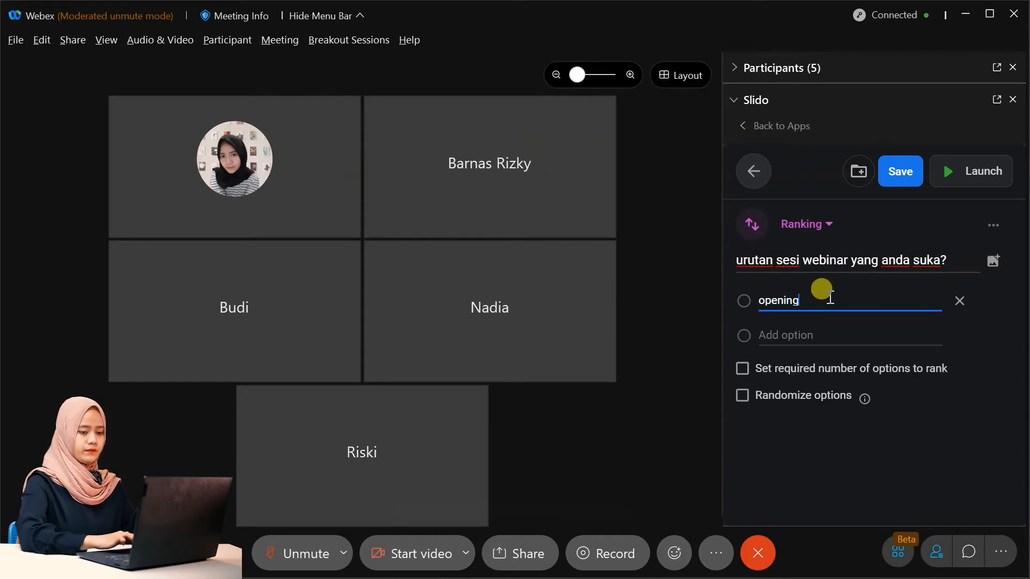
click(823, 344)
text(ses)
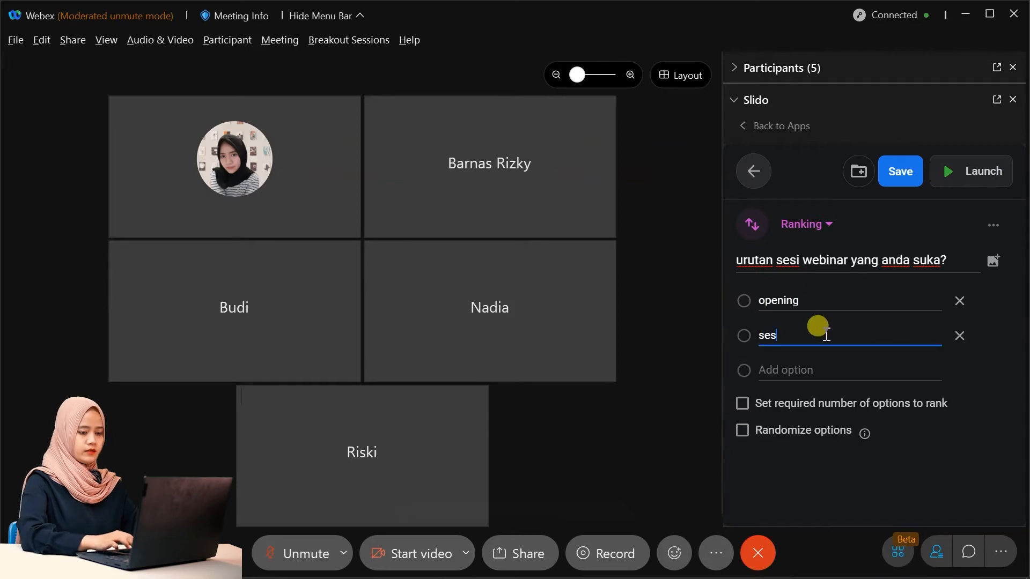
text(i sharing)
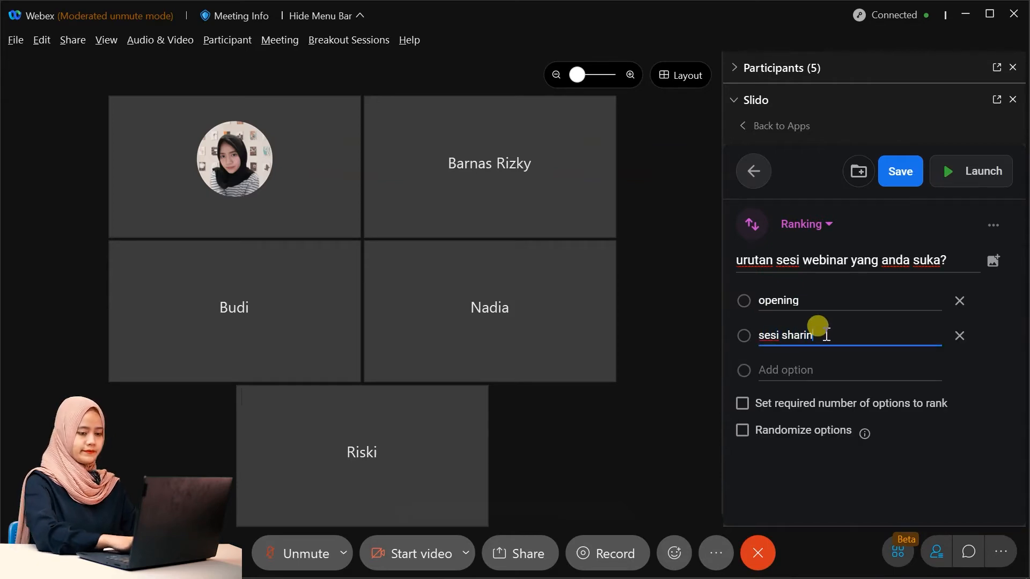
click(826, 372)
text(games)
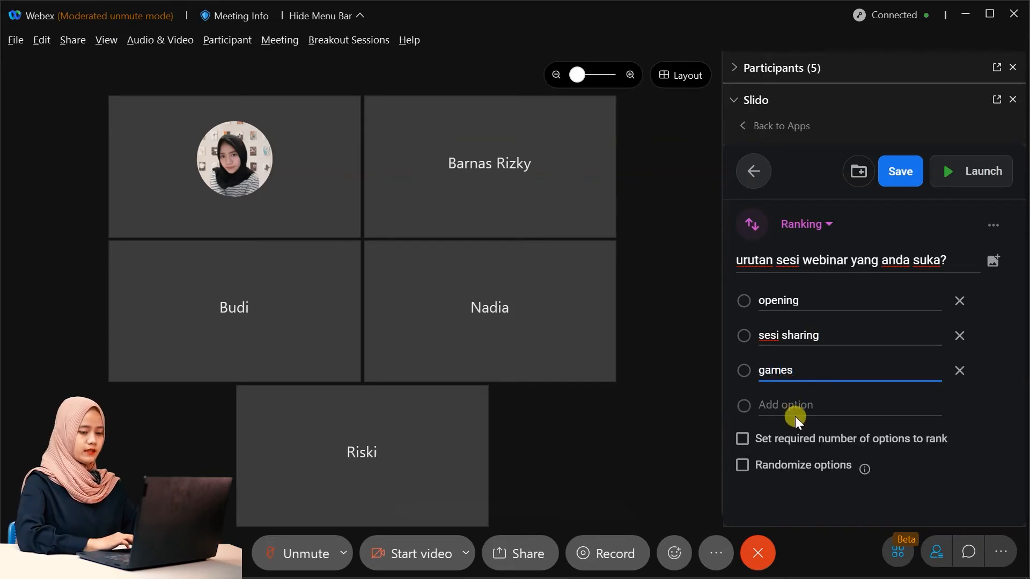
click(785, 448)
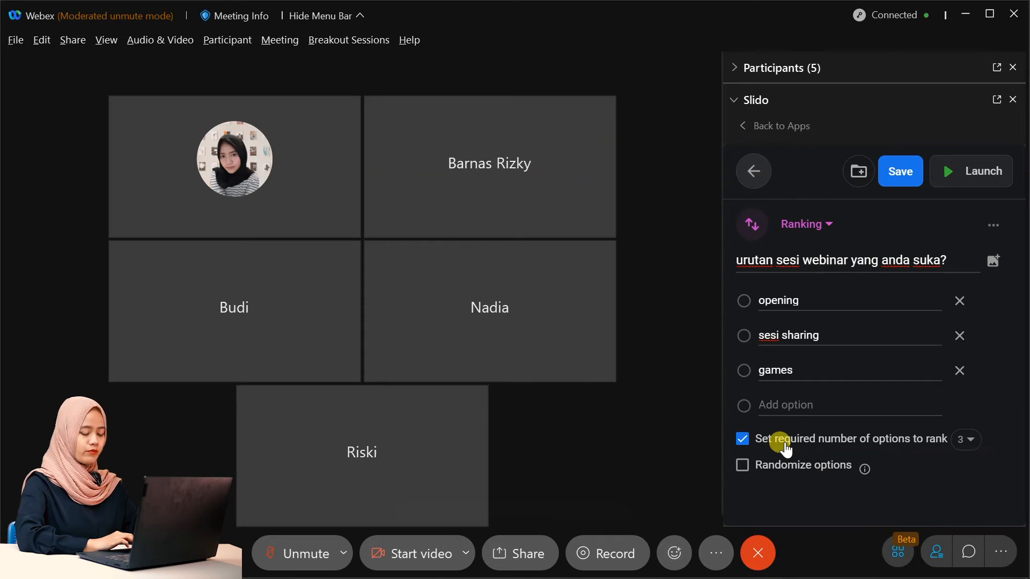
Randomize the ranking poll's option order and launch it to participants.
click(787, 479)
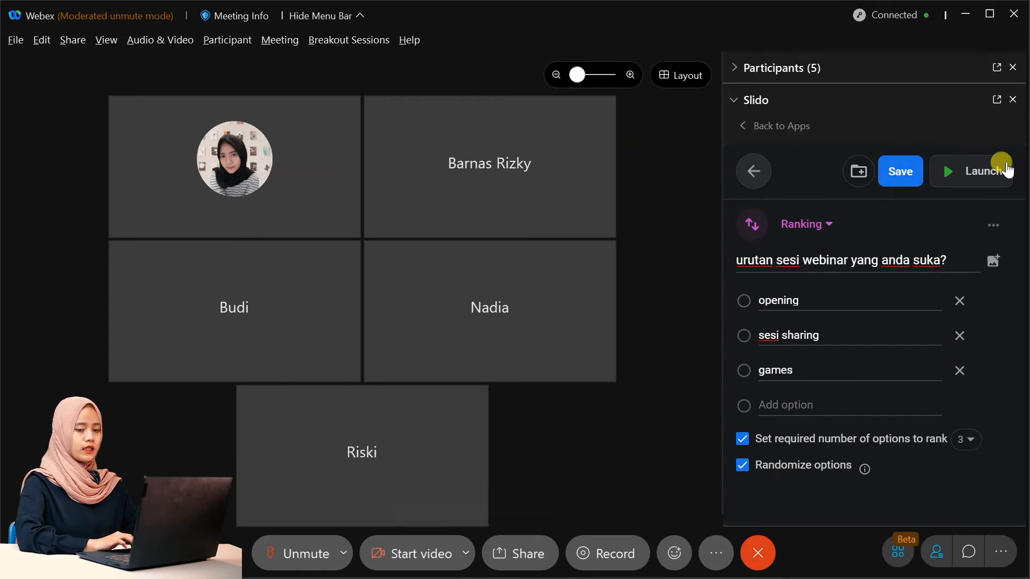
click(982, 171)
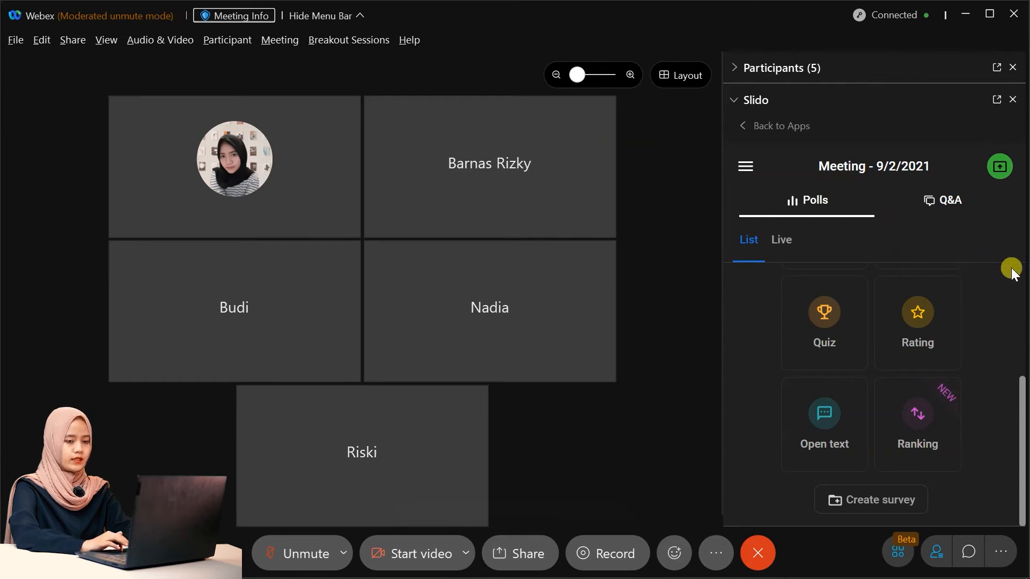
Turn on audience Q&A for the meeting from the Q&A section.
click(951, 206)
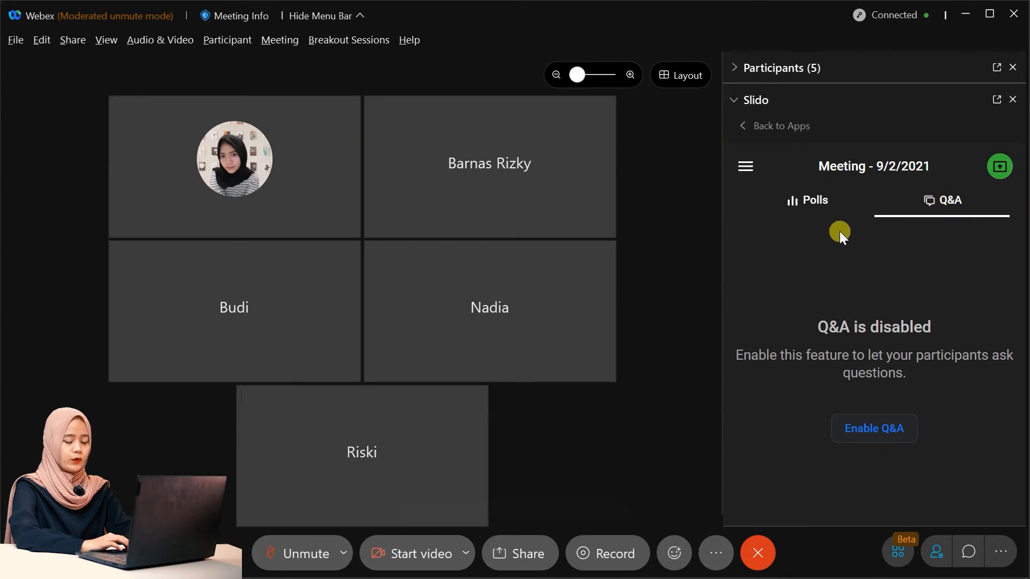
click(891, 431)
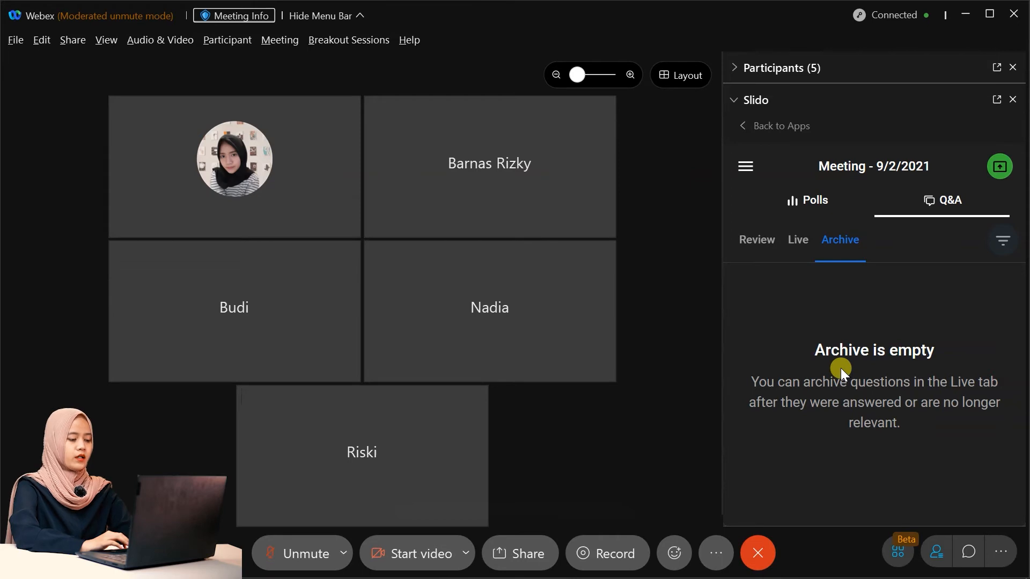
click(746, 171)
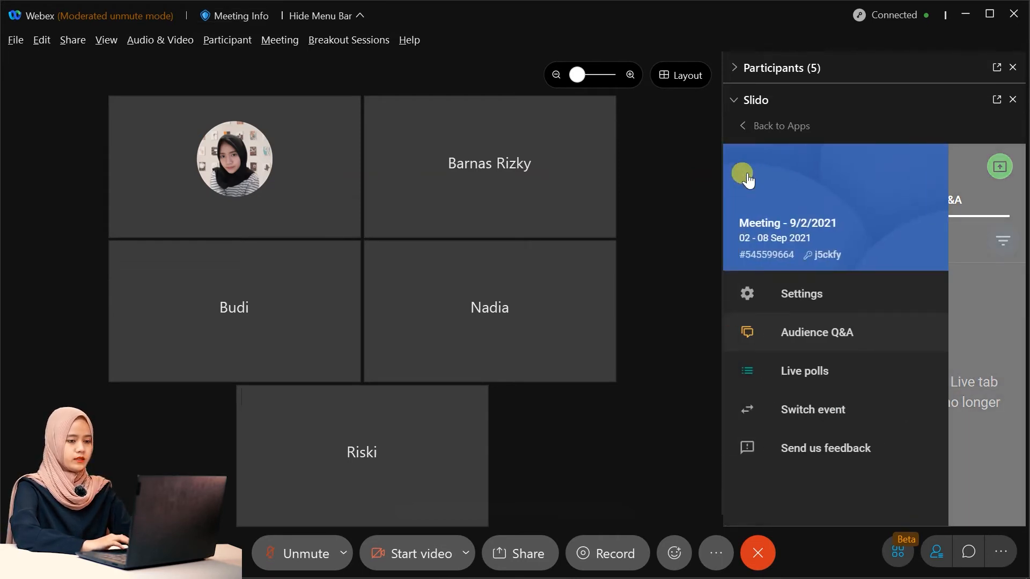
Open the Basic information settings for the event 'Meeting - 9/2/2021'.
click(808, 293)
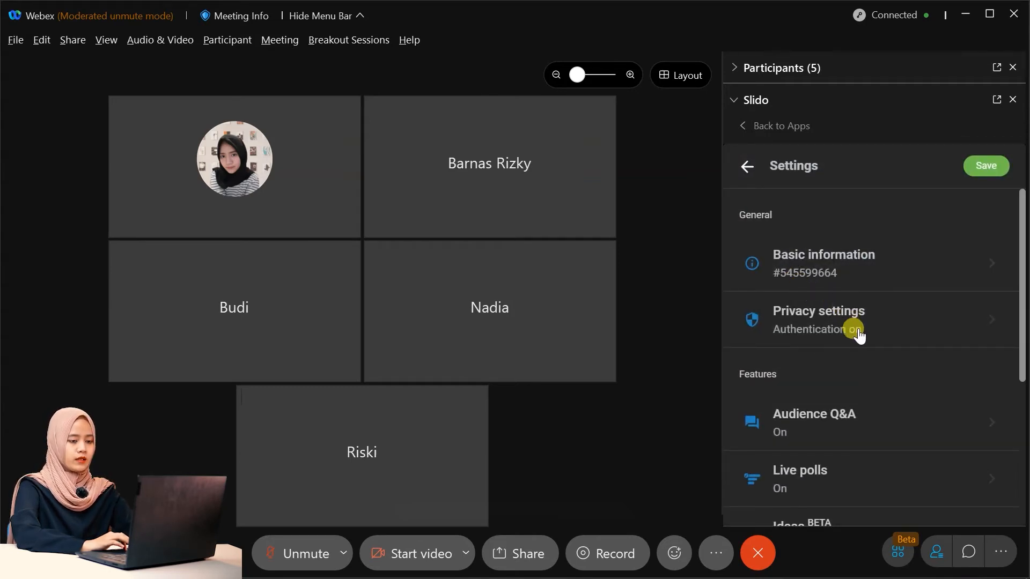
click(907, 273)
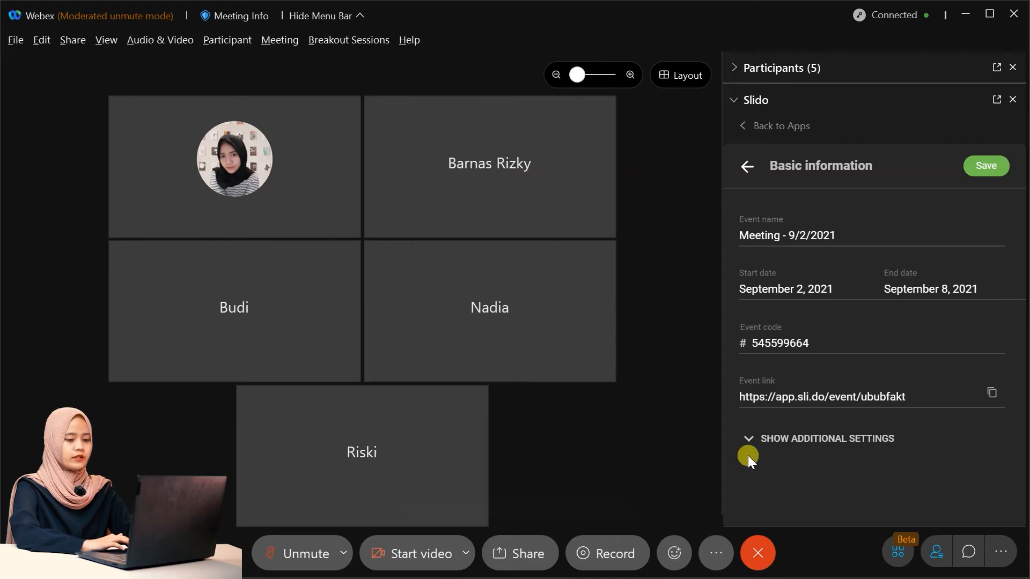
Show the additional settings and review Location, Language English and Jakarta timezone unchanged.
click(781, 441)
scroll(781, 441, down, 2)
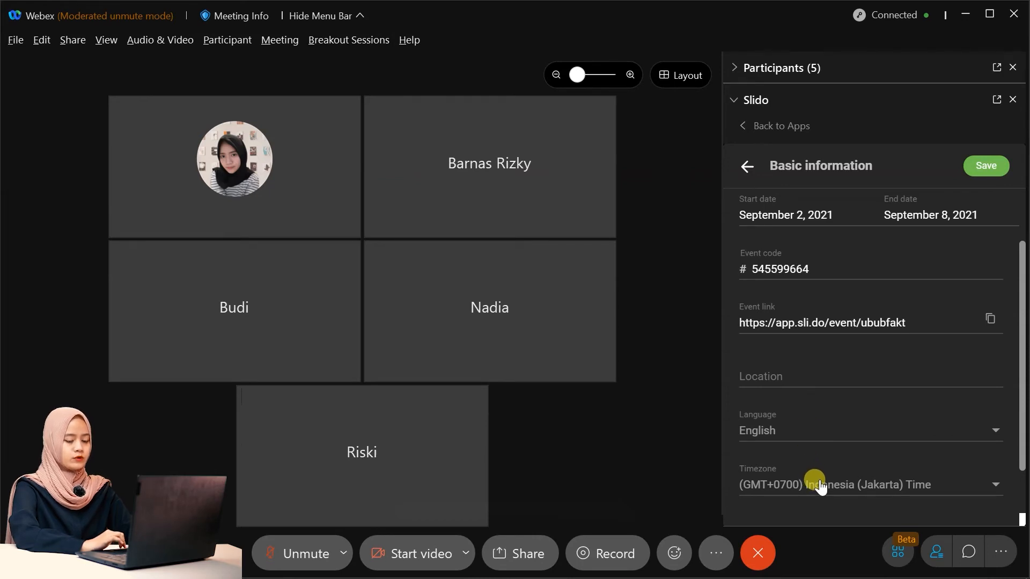
scroll(818, 483, down, 1)
scroll(816, 456, up, 2)
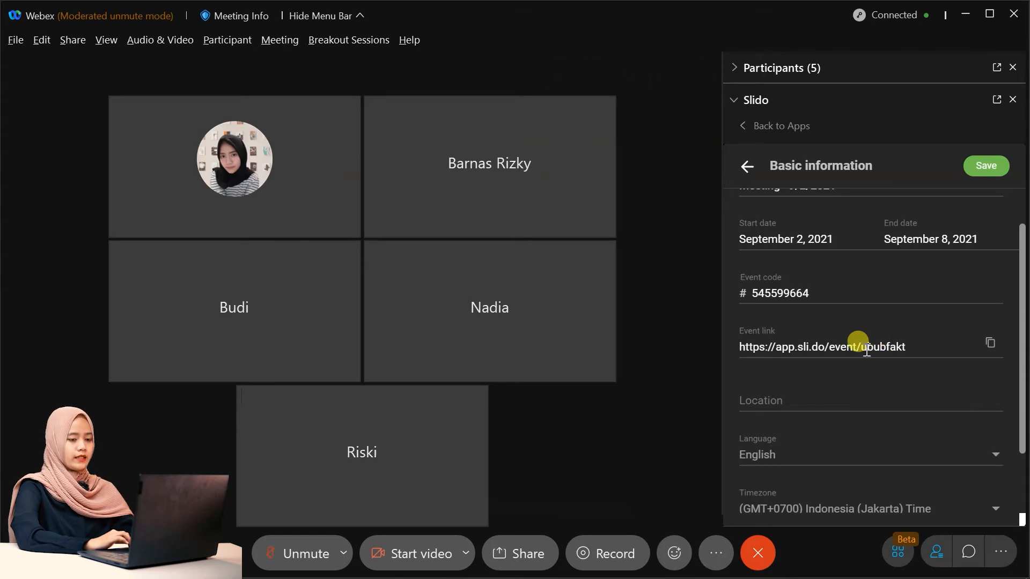
scroll(861, 344, up, 1)
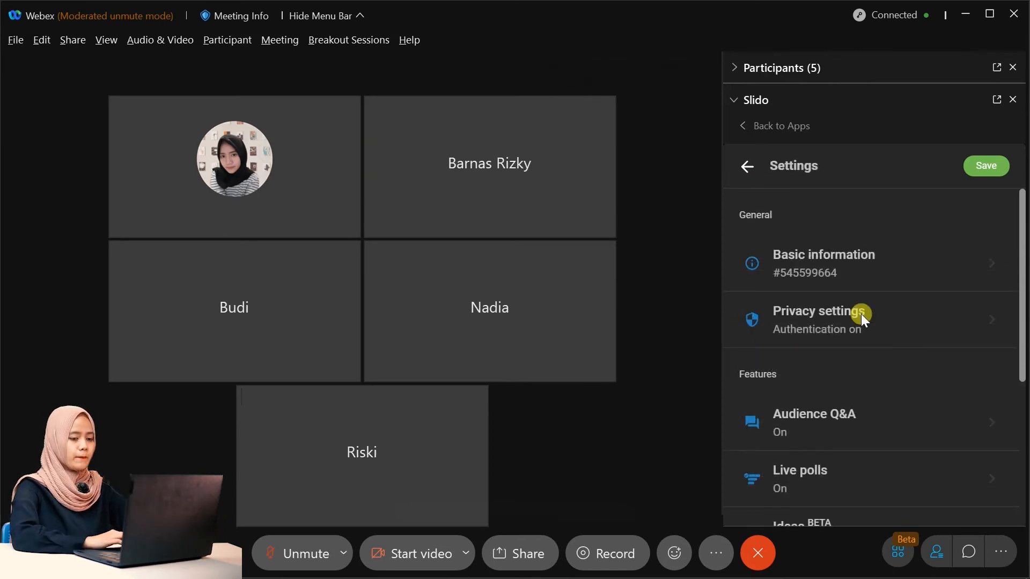
click(861, 314)
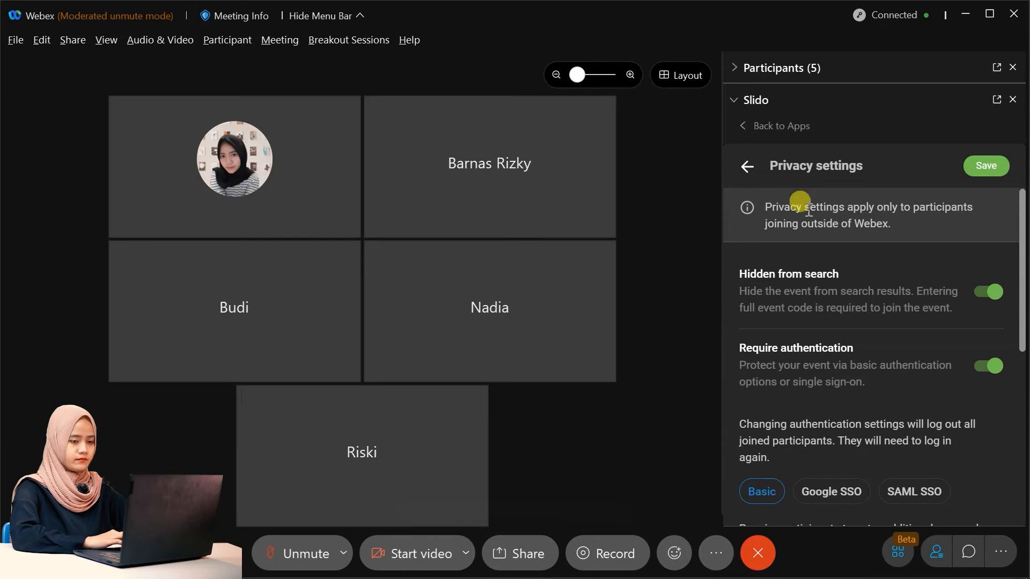
click(751, 170)
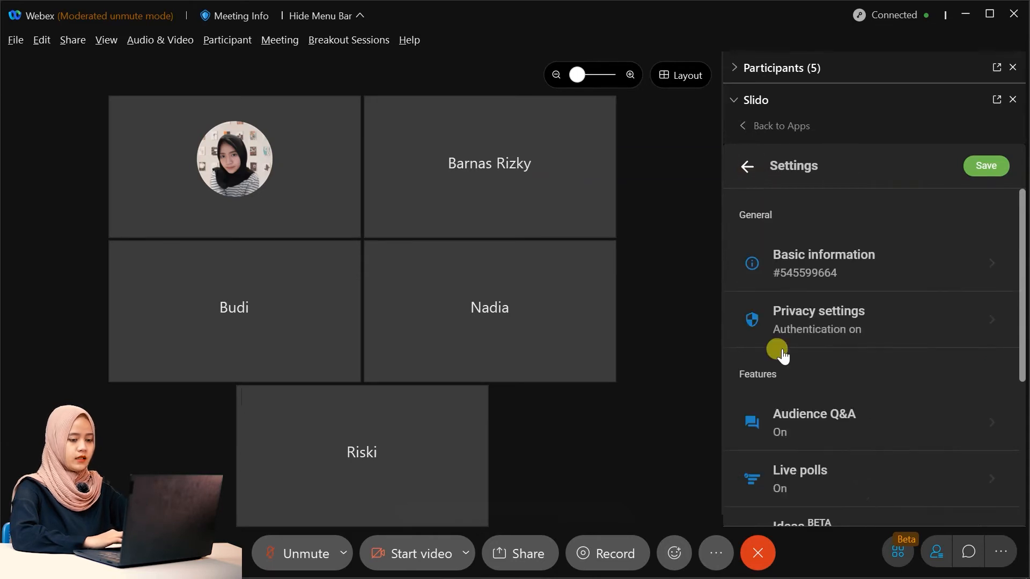
scroll(802, 376, down, 3)
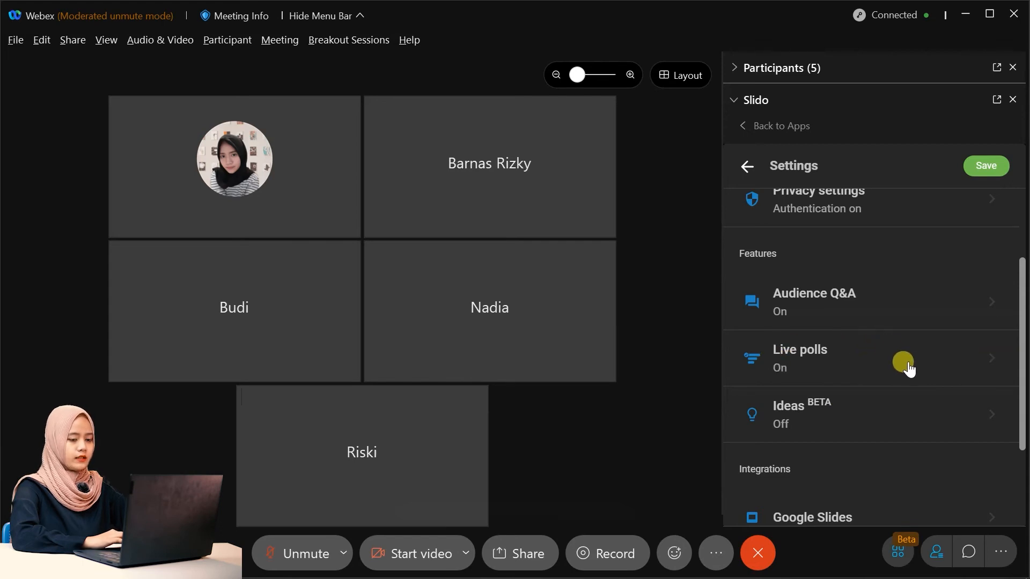
scroll(909, 366, down, 1)
scroll(909, 370, down, 1)
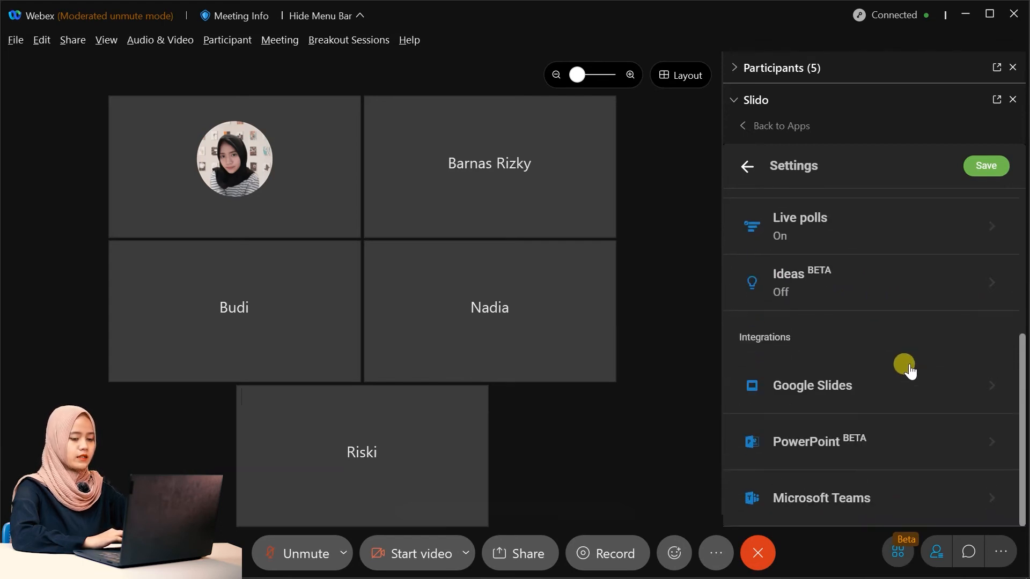